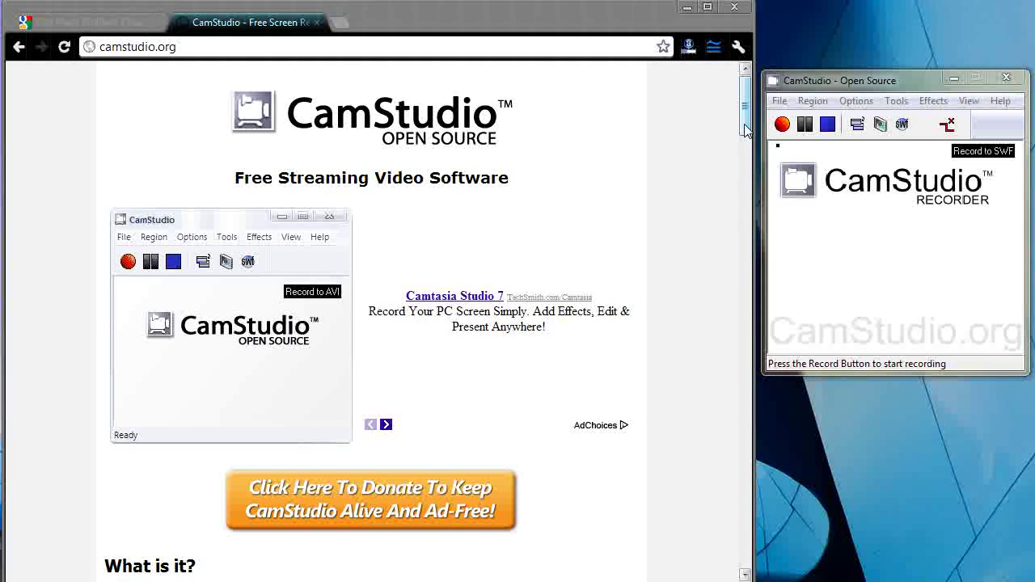
Step: Find the CamStudio download links on the camstudio.org page
left_click_drag(745, 130, 744, 279)
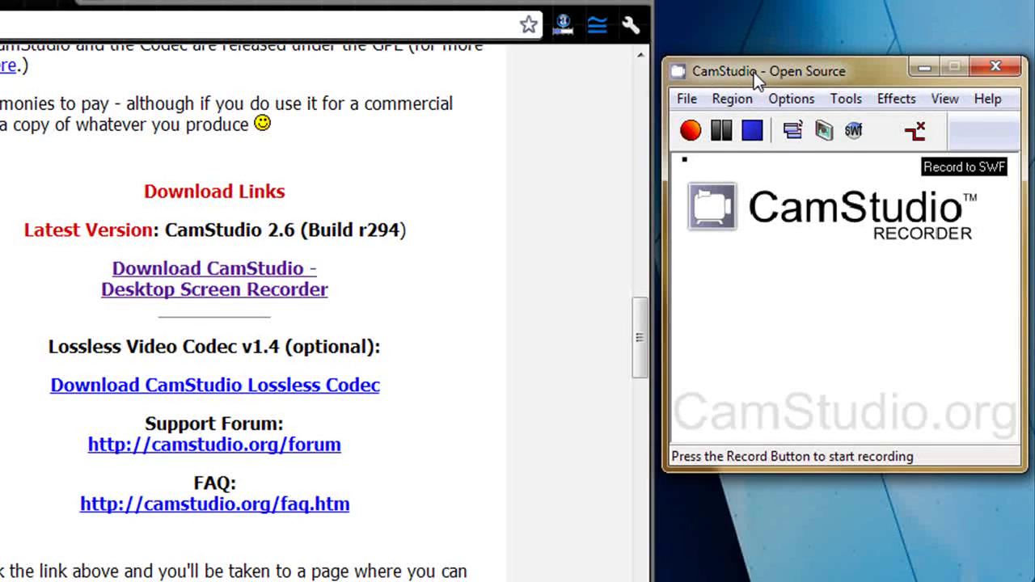
Step: Review the video options, including the available compressors and the maximum framerate, and accept them with Microsoft Video 1 as the compressor
left_click(782, 99)
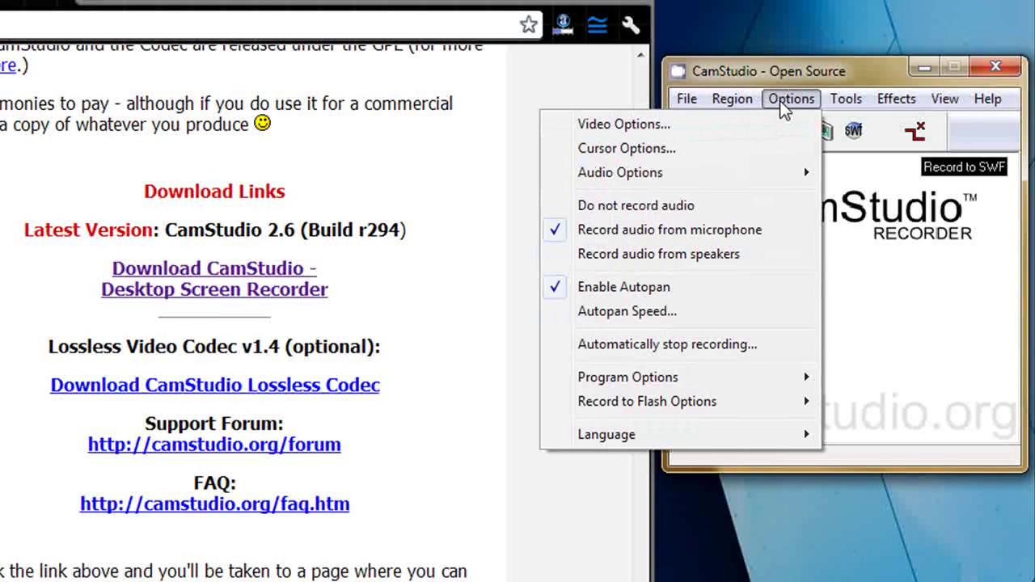
left_click(742, 128)
left_click_drag(749, 44, 258, 117)
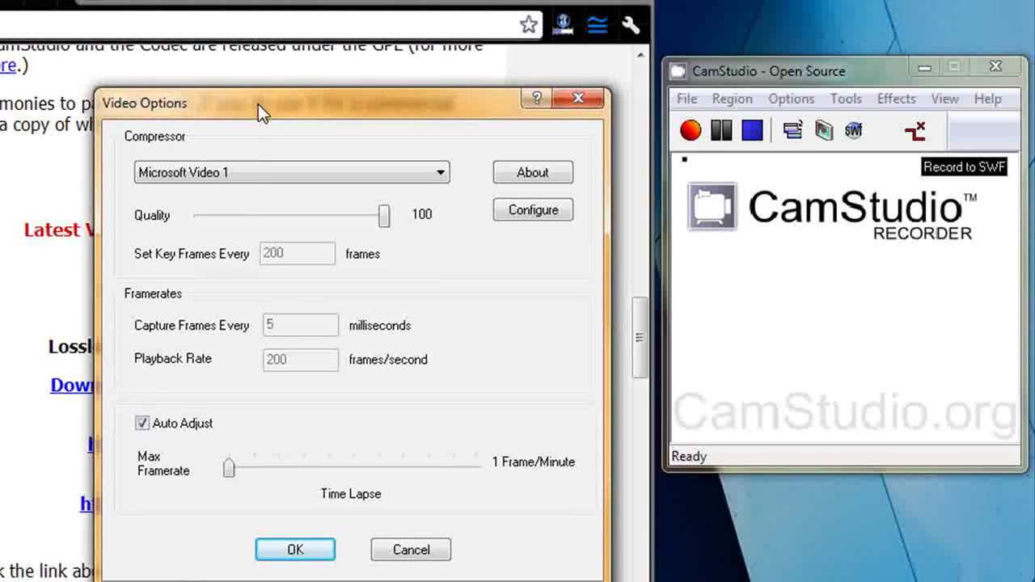
left_click(443, 173)
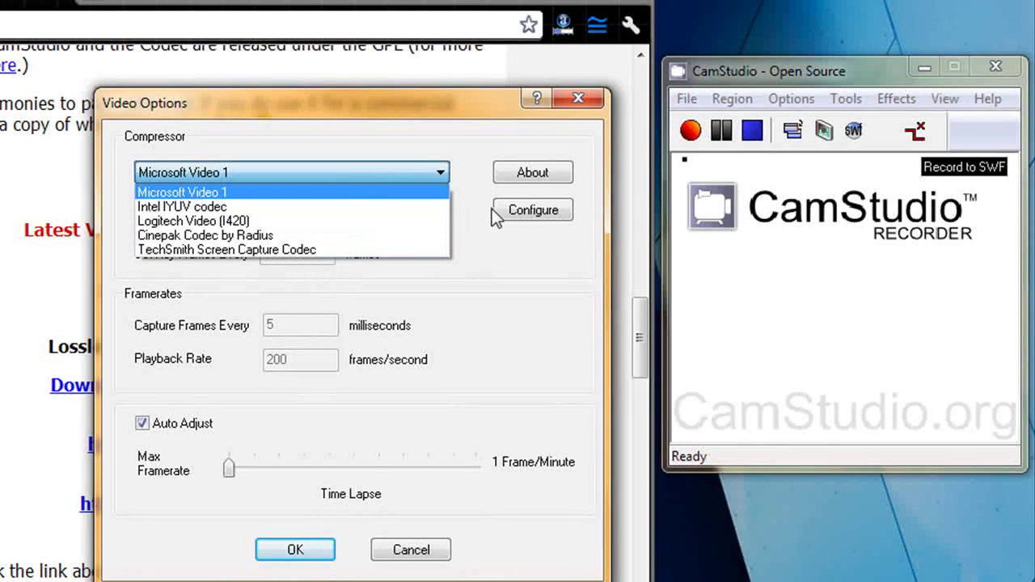
left_click(243, 469)
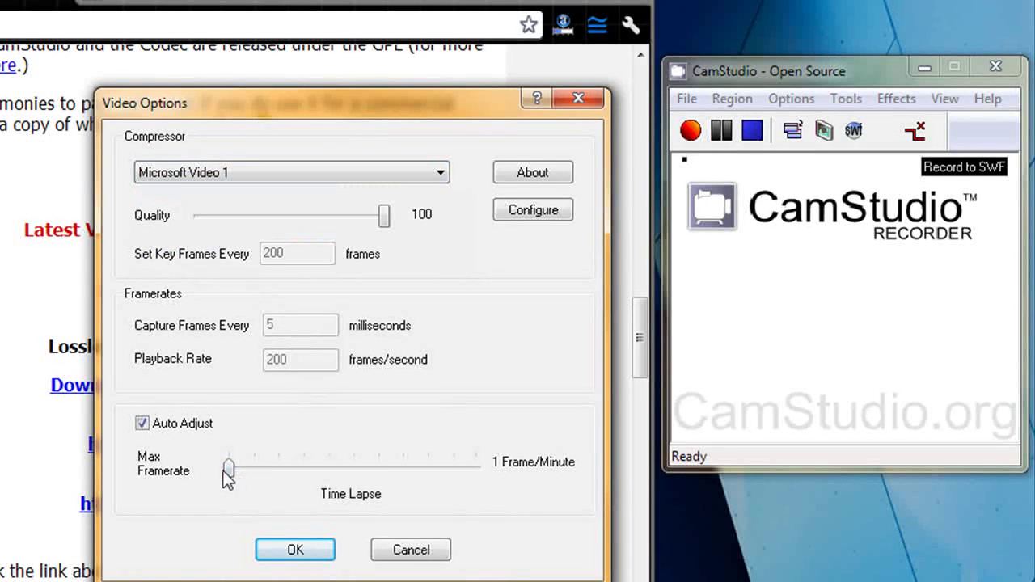
mouse_move(230, 475)
left_mouse_down()
mouse_move(300, 475)
mouse_move(225, 478)
left_mouse_up()
left_click(301, 550)
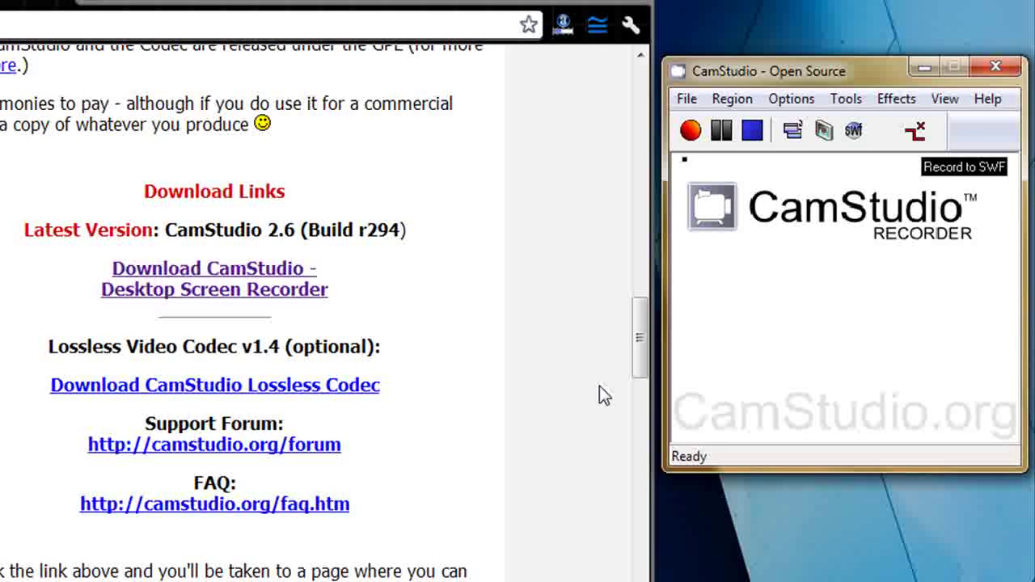
Step: Review the cursor display and highlight options and leave them without saving
left_click(794, 101)
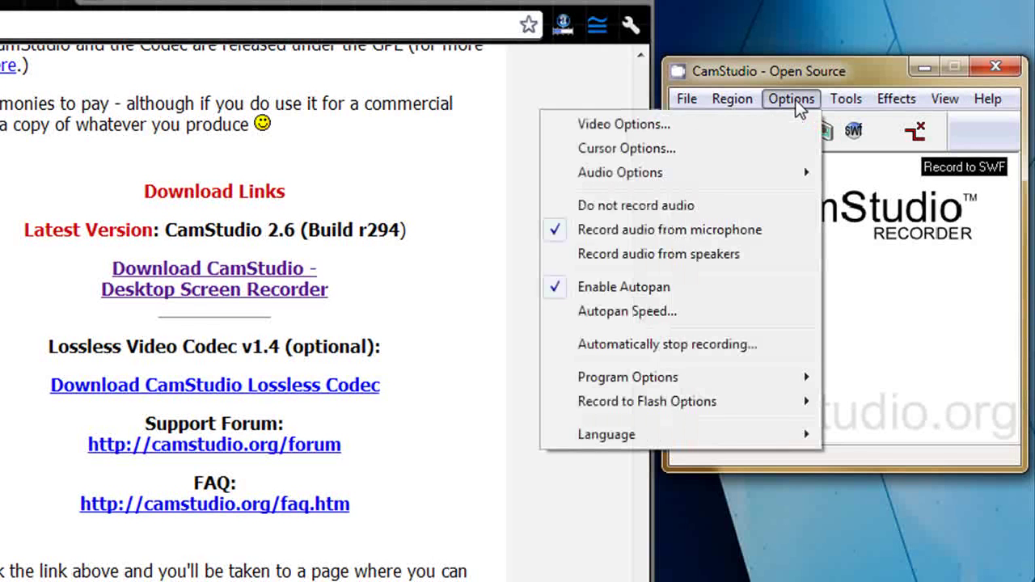
left_click(668, 151)
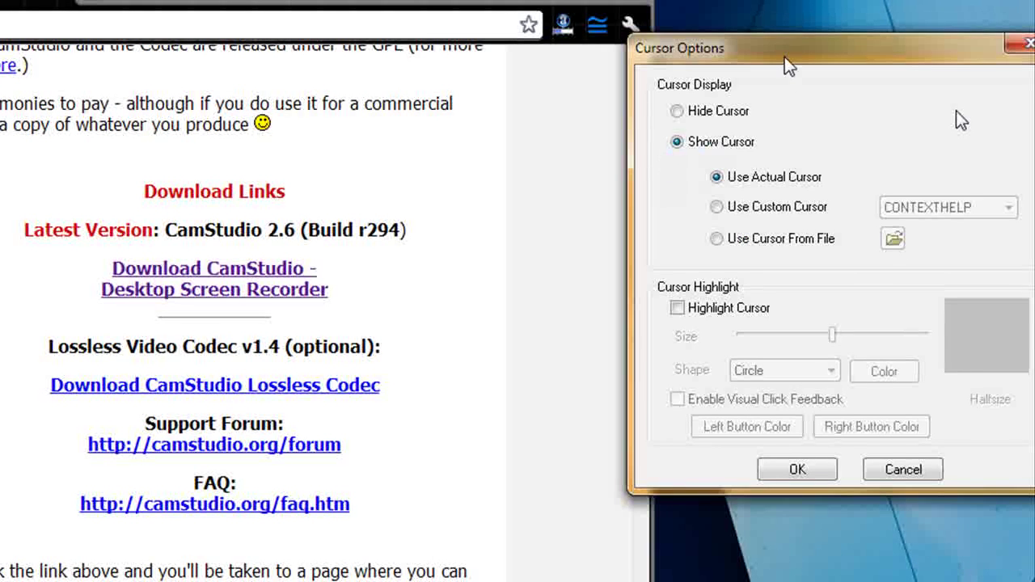
left_click_drag(790, 40, 377, 95)
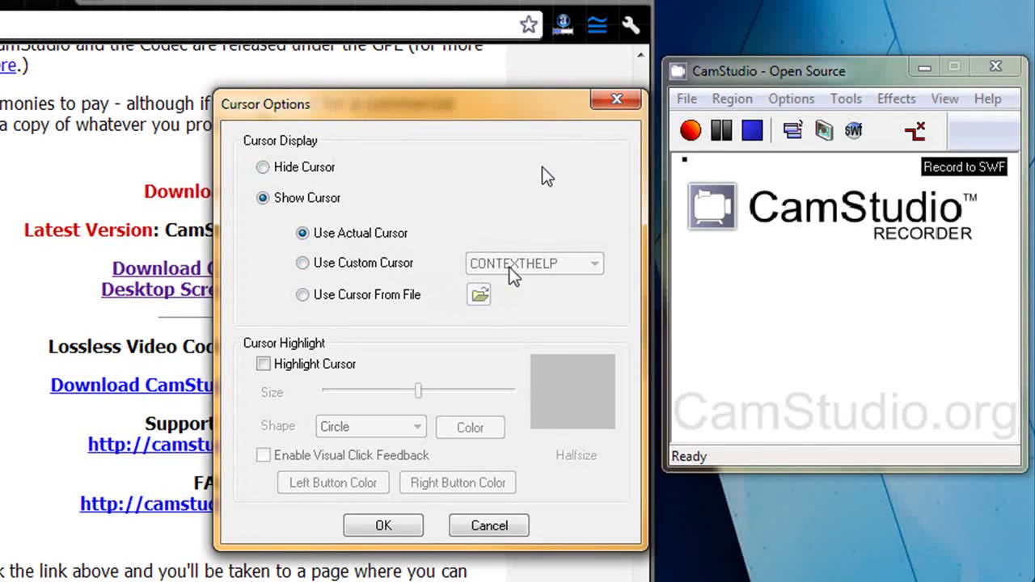
left_click(488, 524)
Step: Examine the audio, program and record-to-Flash options, including AVI playback, recording directory, thread priority and AVI file naming
left_click(791, 99)
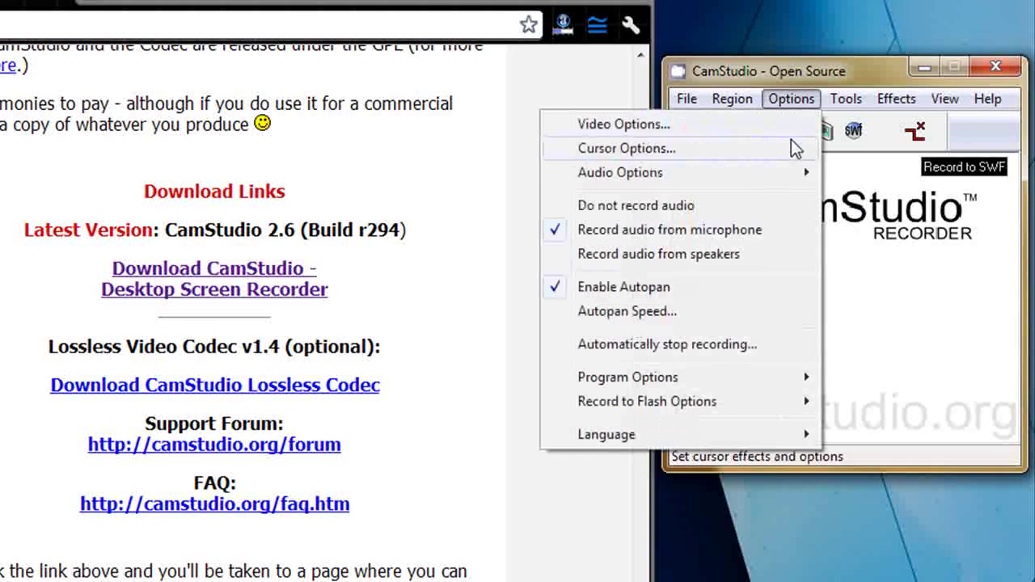
mouse_move(670, 176)
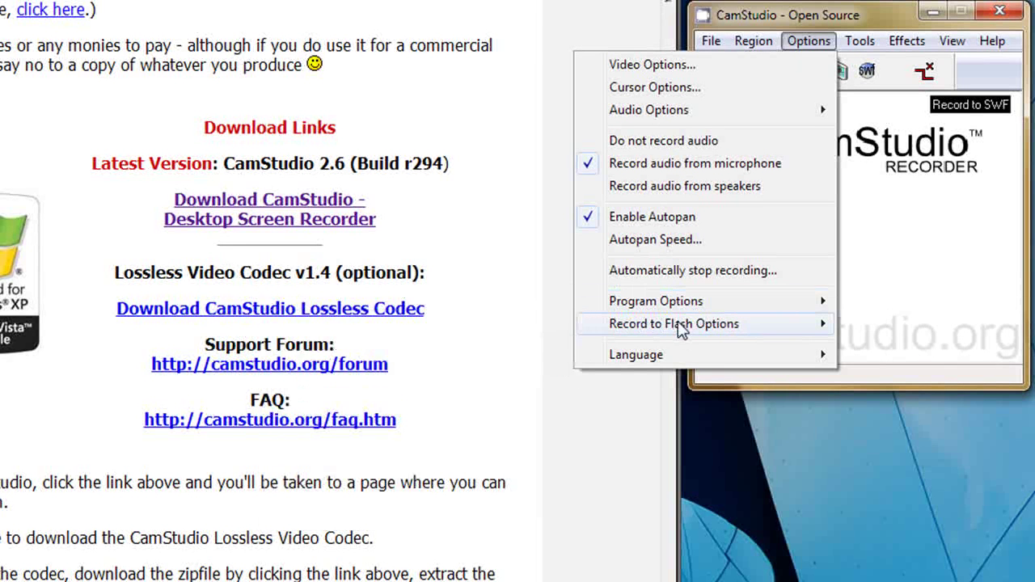
mouse_move(687, 306)
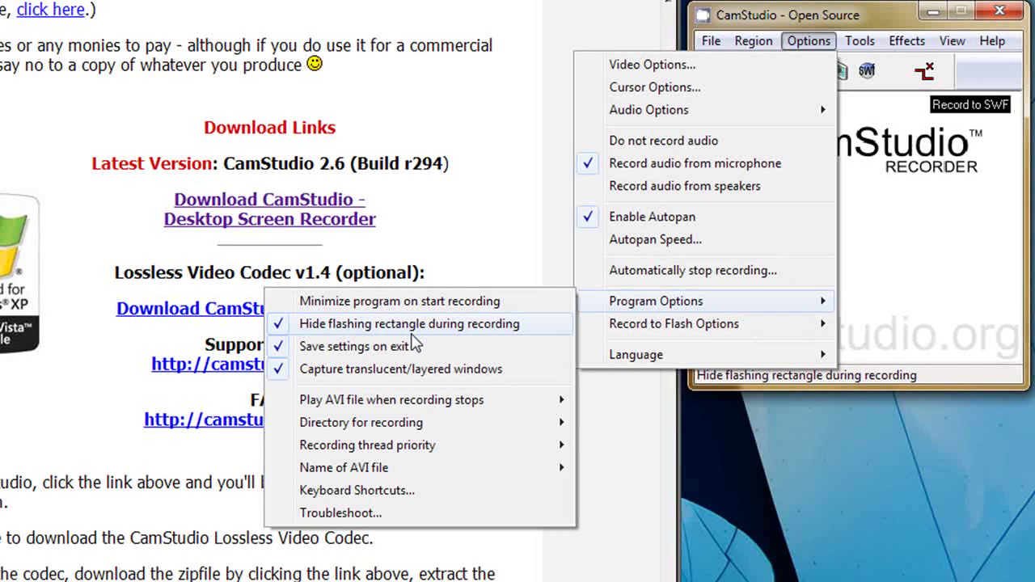
mouse_move(430, 427)
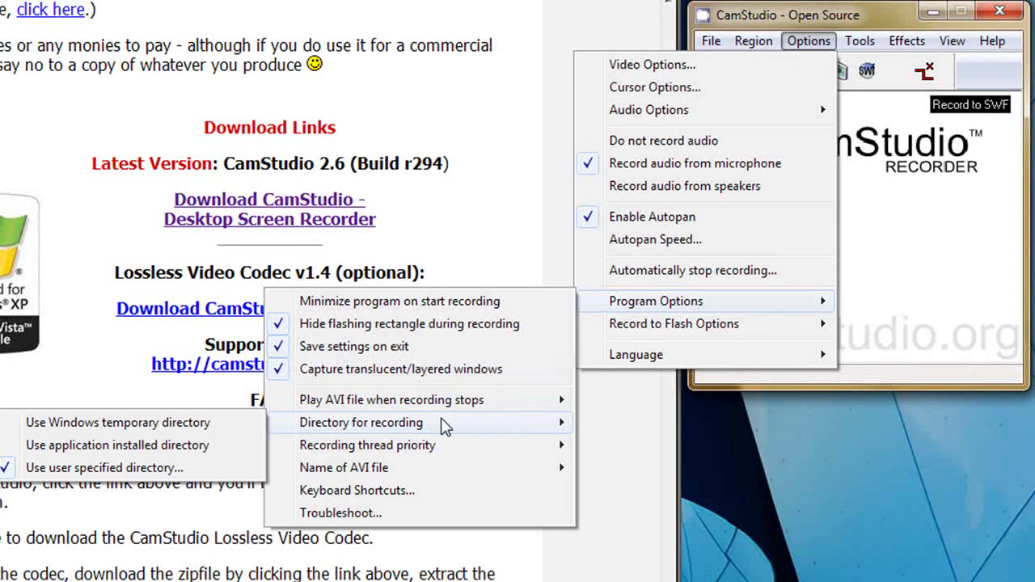
mouse_move(424, 407)
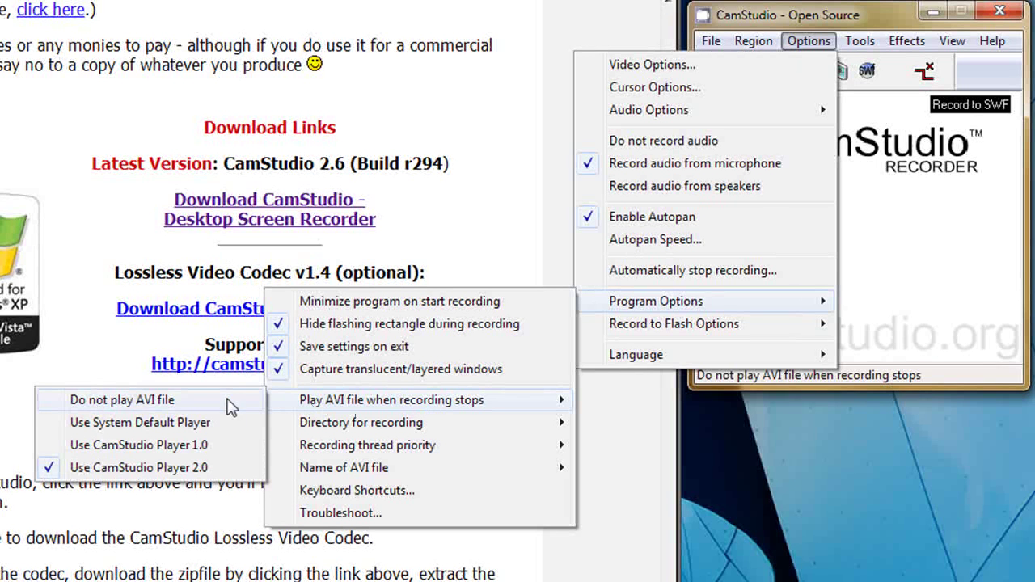
mouse_move(358, 423)
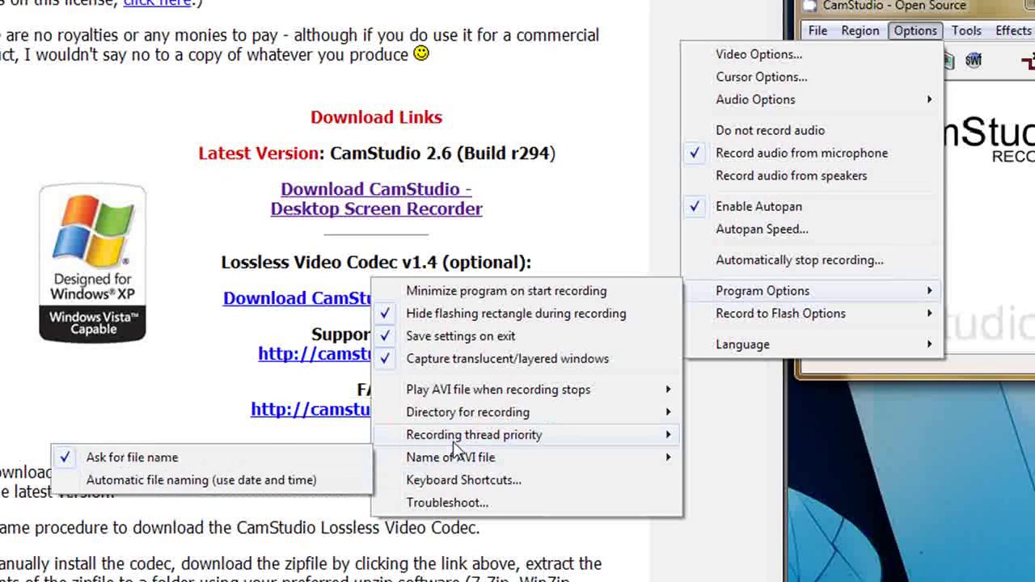
mouse_move(360, 446)
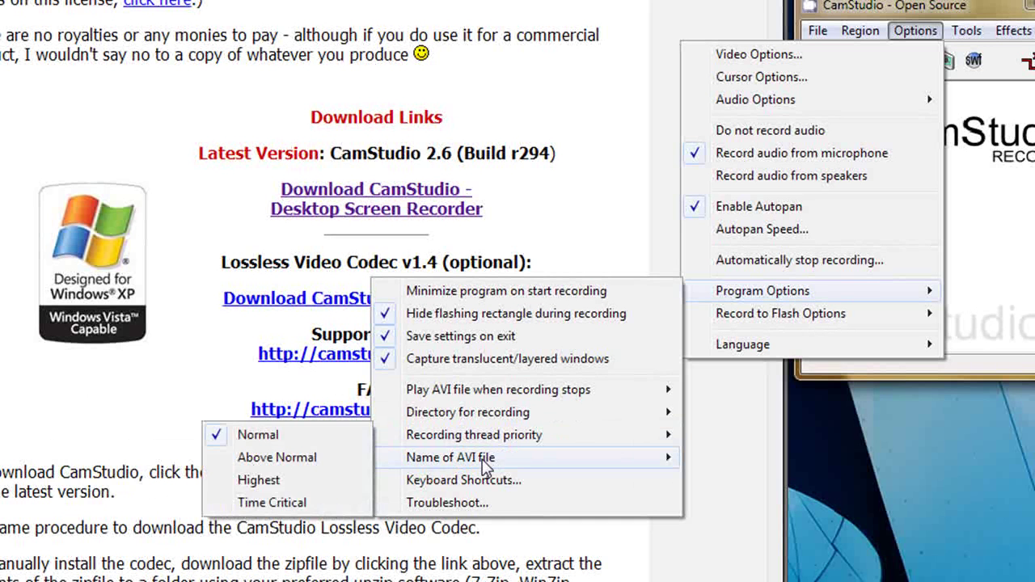
mouse_move(485, 467)
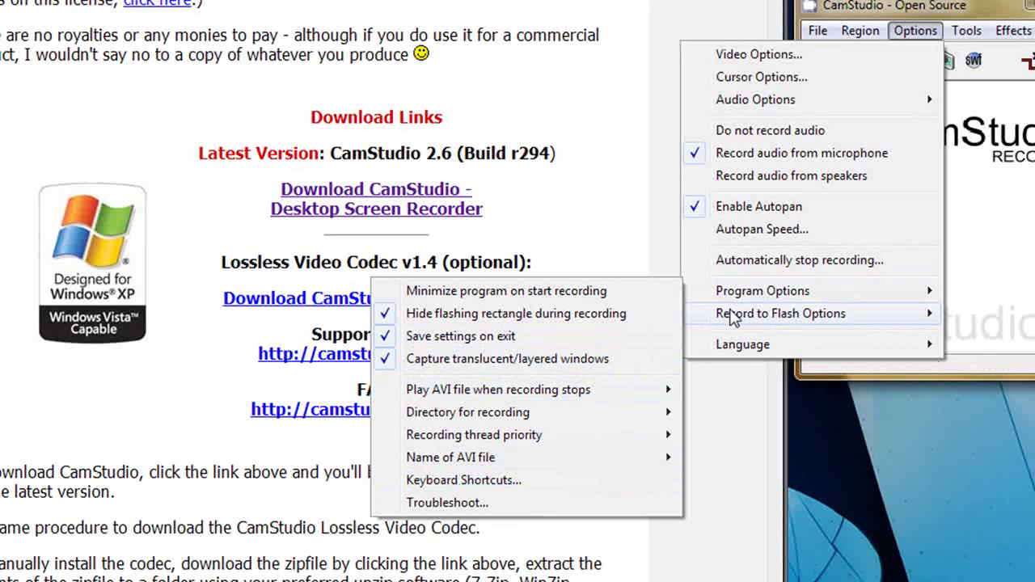
mouse_move(739, 322)
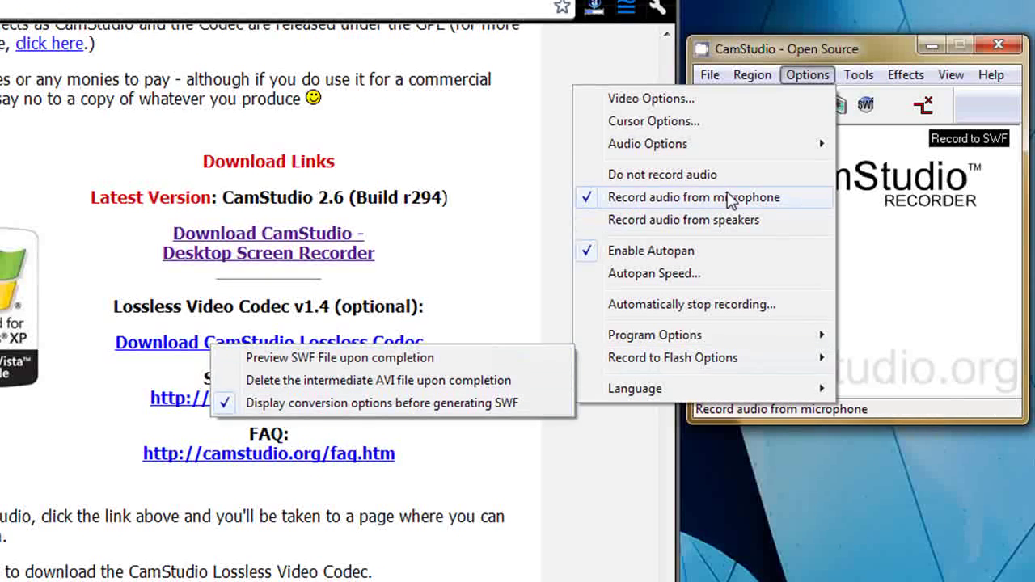
mouse_move(977, 38)
Step: Open the Screen Annotations tool and look for shape library files to load, leaving the file selection without loading any
left_click(869, 80)
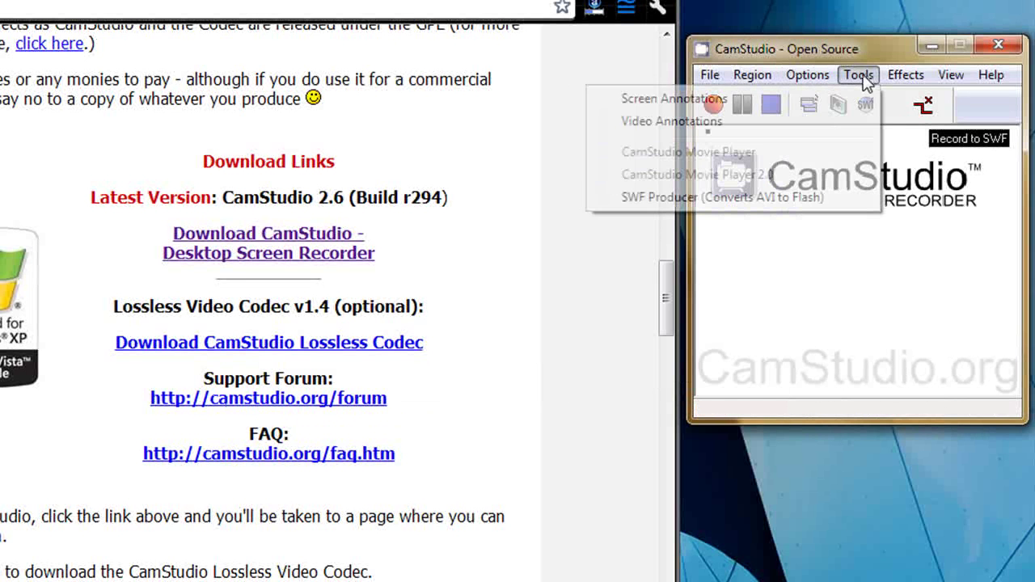
left_click(686, 99)
left_click_drag(448, 128, 321, 137)
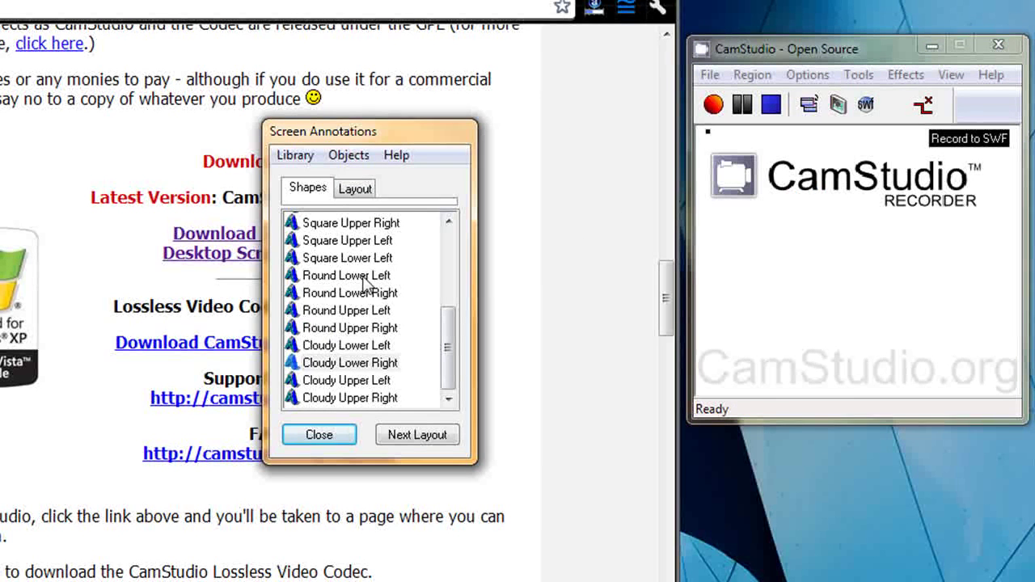
left_click(296, 156)
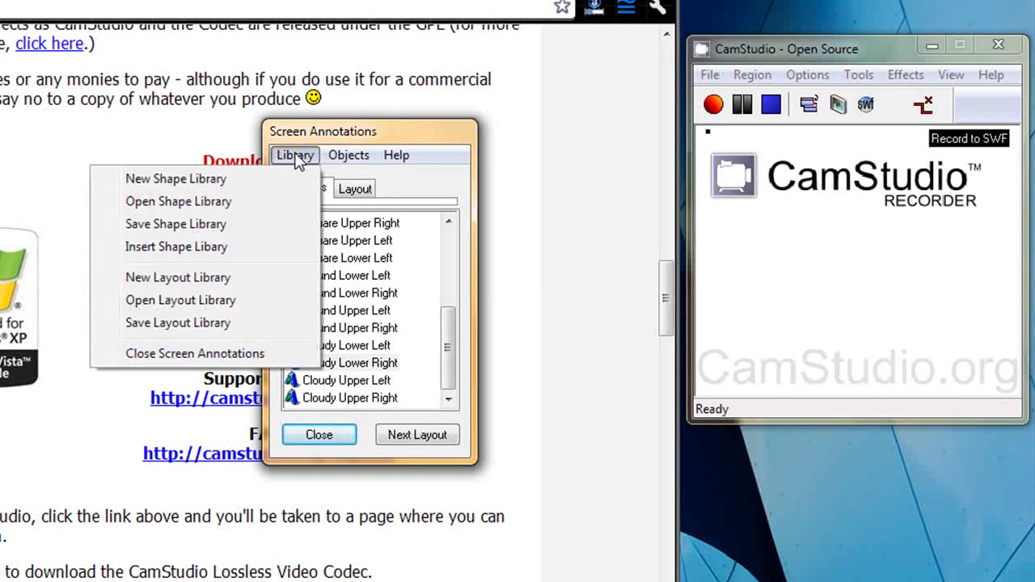
left_click(179, 202)
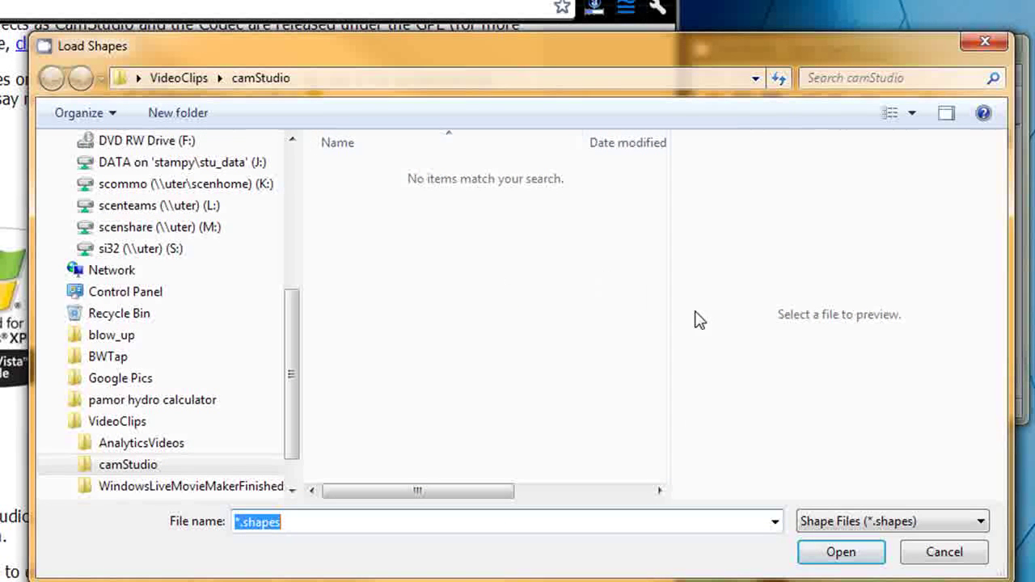
left_click(938, 560)
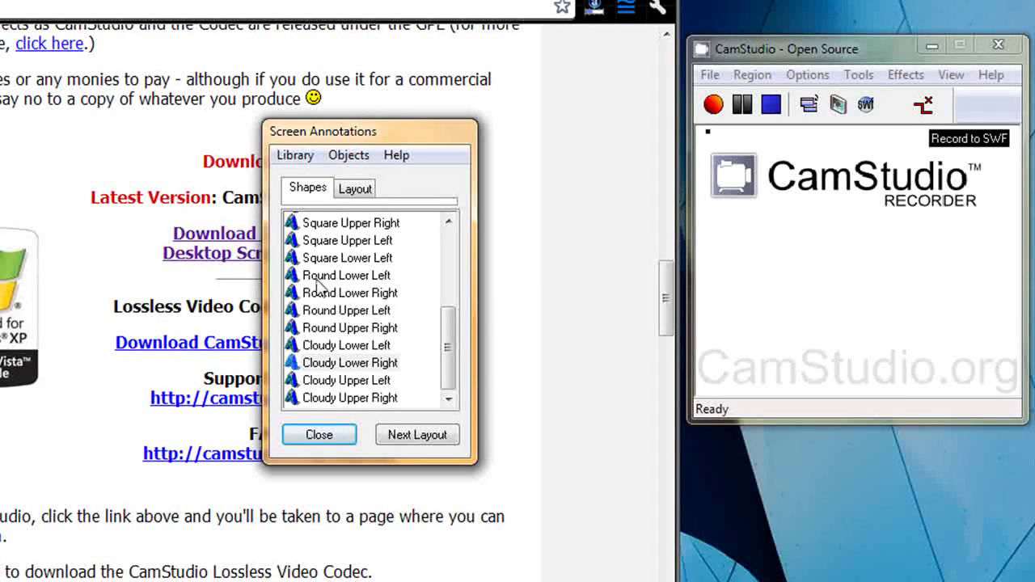
Step: Place a Round Upper Left callout and a Cloudy Lower Right callout on the screen beside the annotations window
left_click(302, 311)
left_click(301, 313)
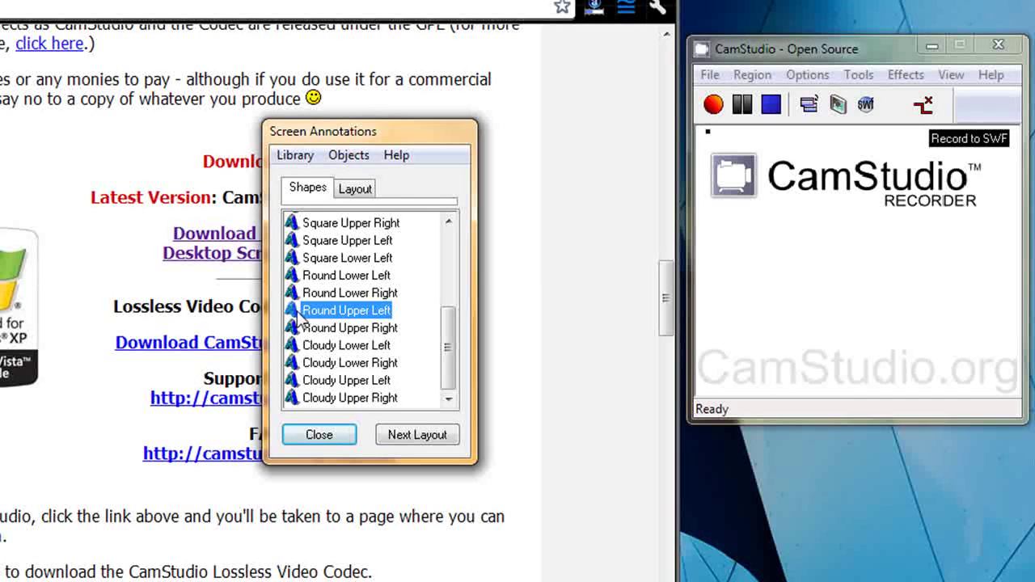
left_click(209, 298)
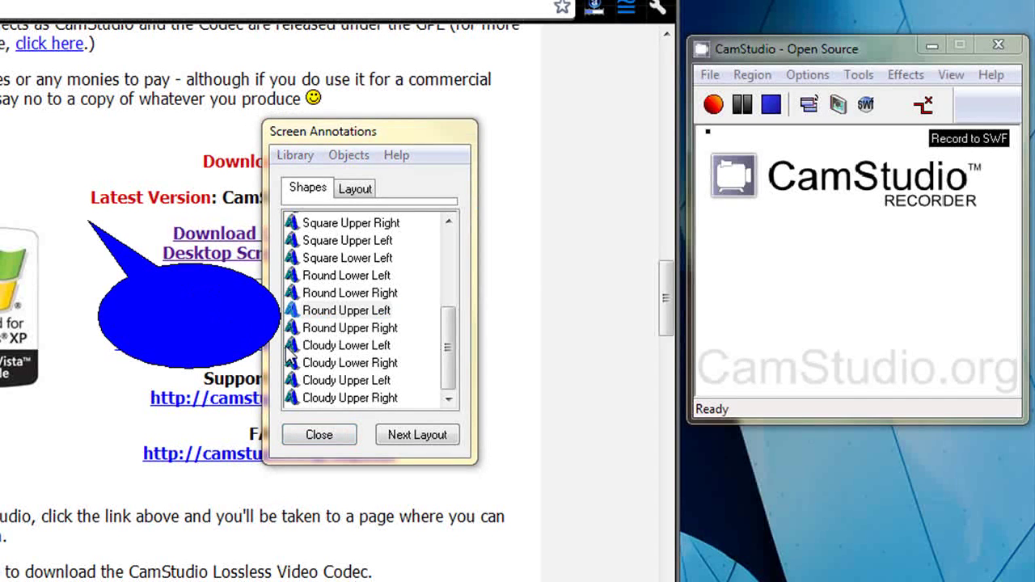
left_click(303, 362)
left_click(217, 457)
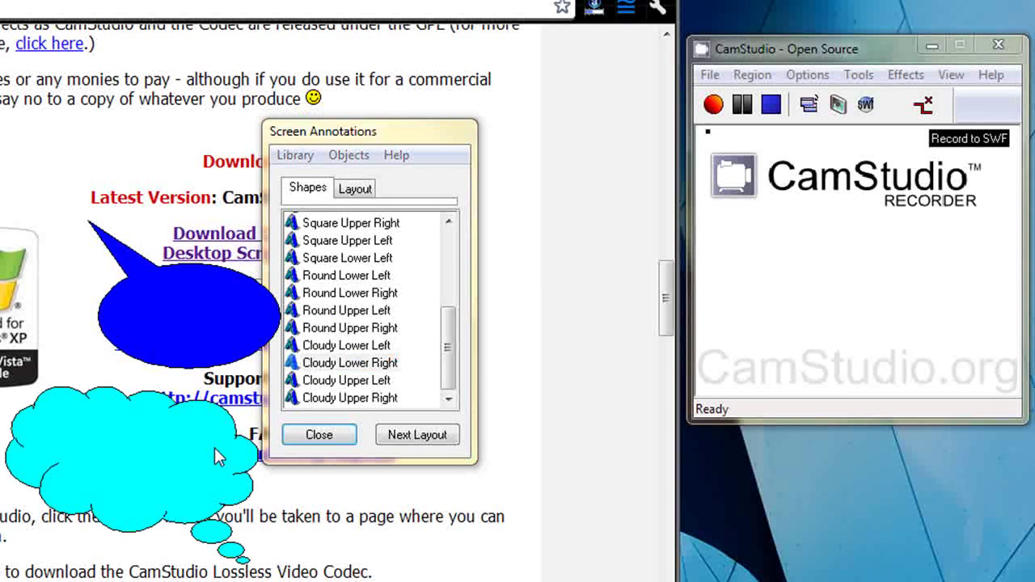
Step: Close the blue round callout, the cyan cloud callout and the Screen Annotations window
right_click(205, 328)
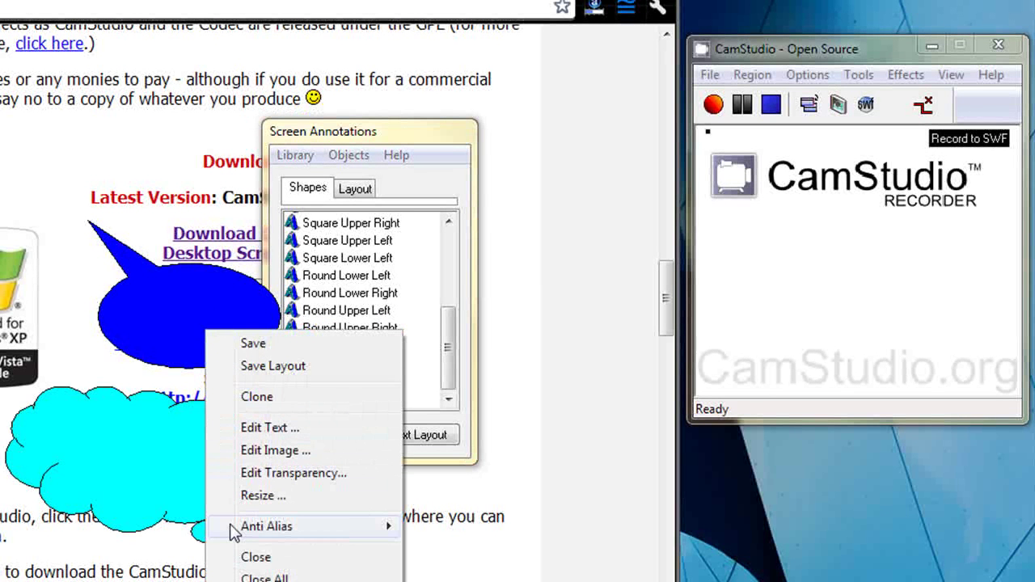
left_click(255, 557)
right_click(155, 455)
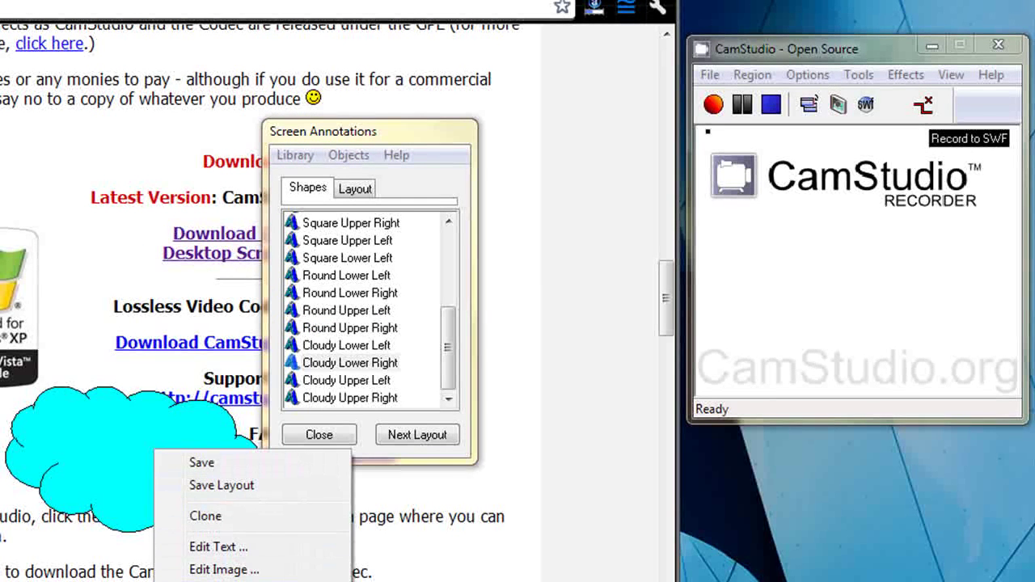
left_click(324, 578)
left_click(319, 435)
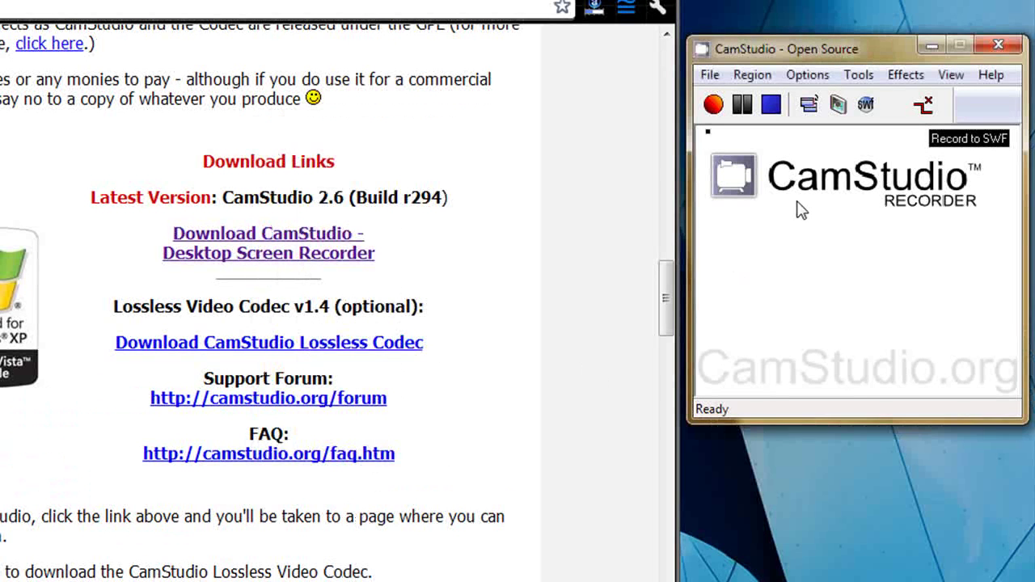
Step: Review the annotation effects available for recordings and open the Effects options beside the recorder window
left_click(906, 74)
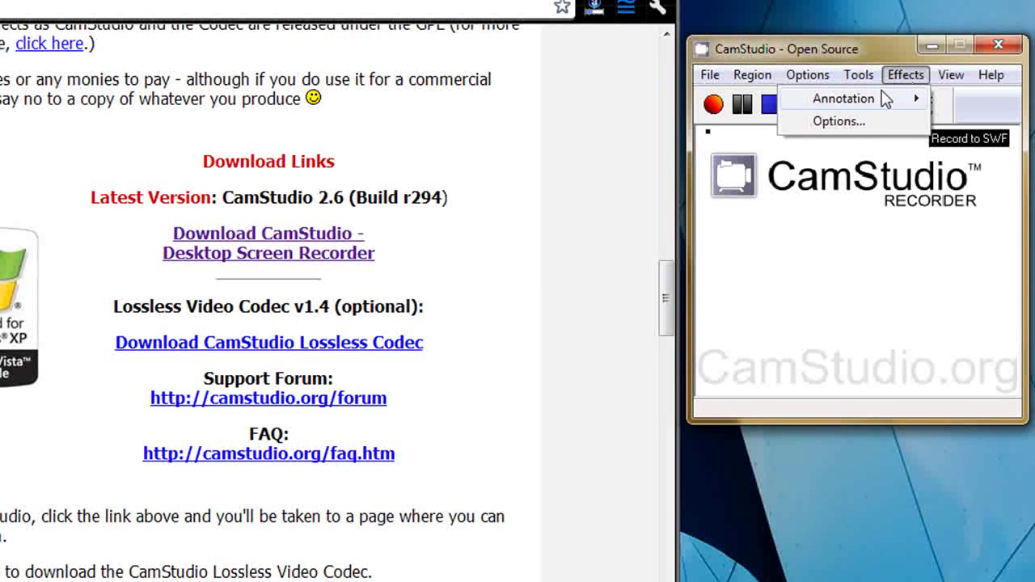
mouse_move(860, 106)
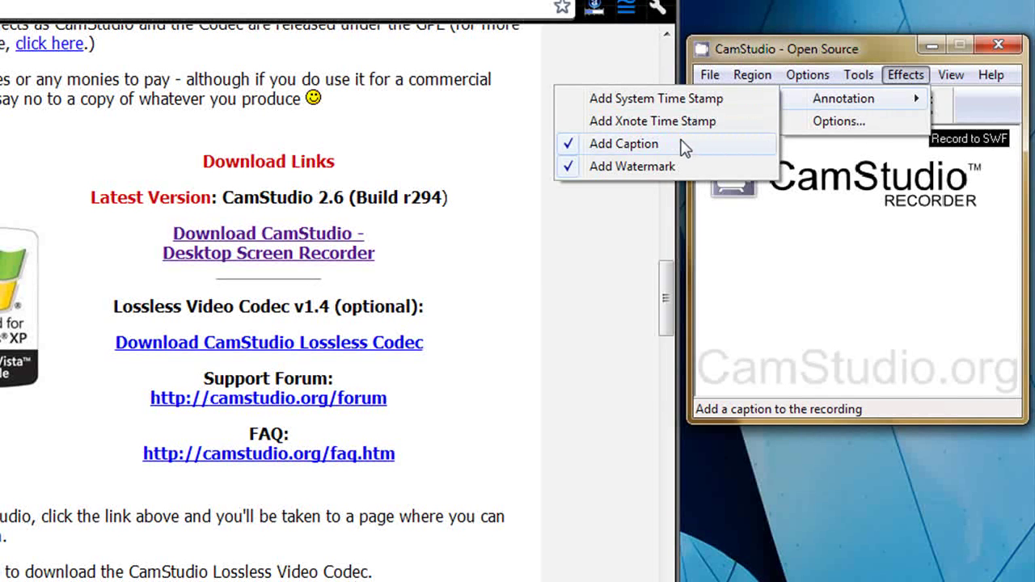
left_click(838, 121)
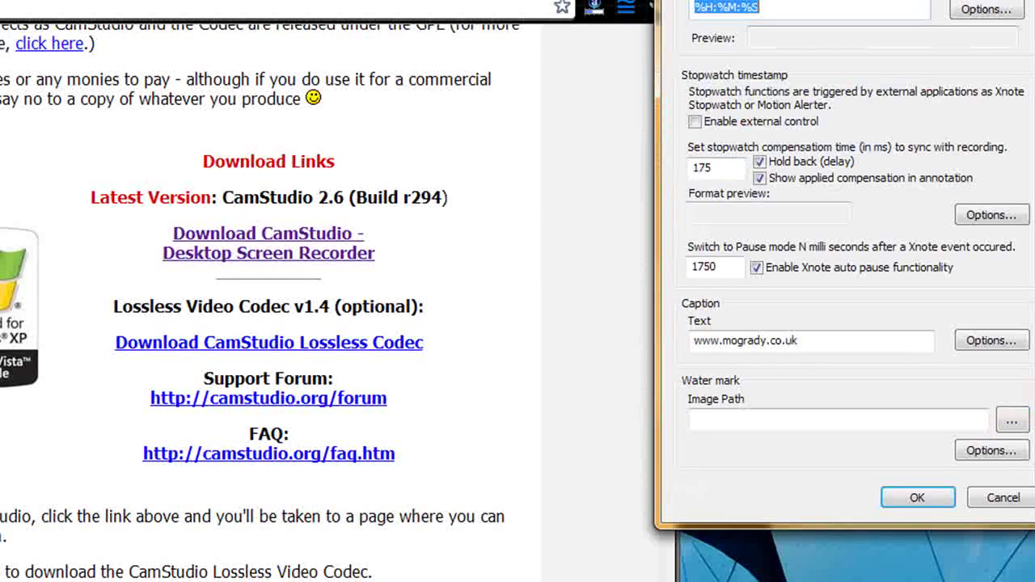
left_click_drag(789, 2, 425, 36)
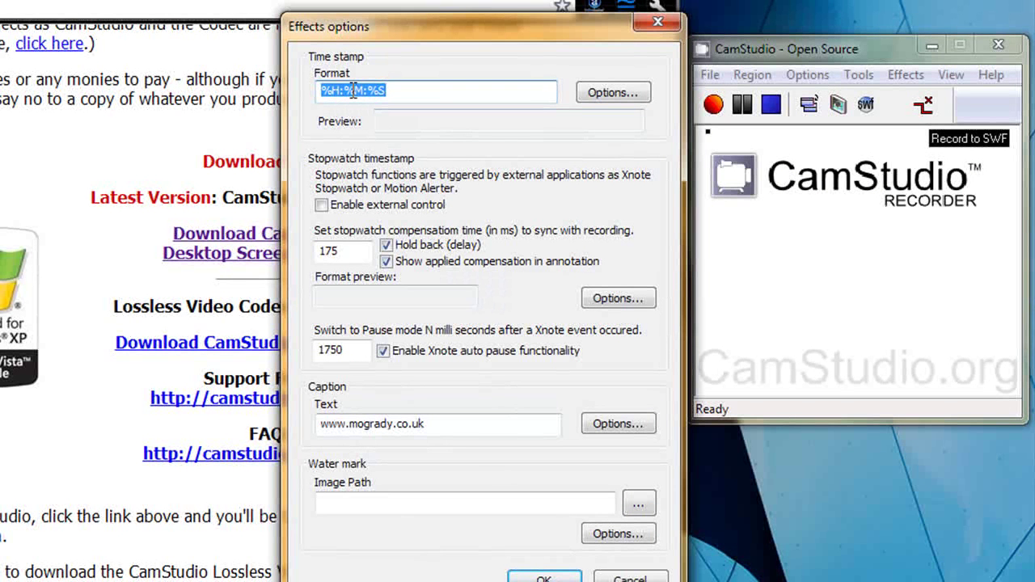
left_click(419, 423)
left_click_drag(420, 423, 300, 429)
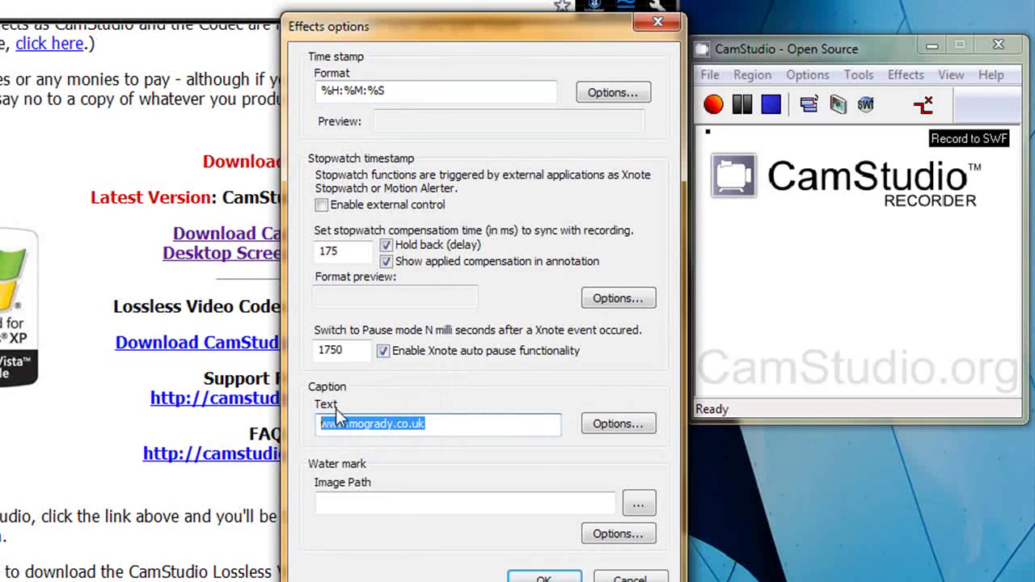
left_click(612, 424)
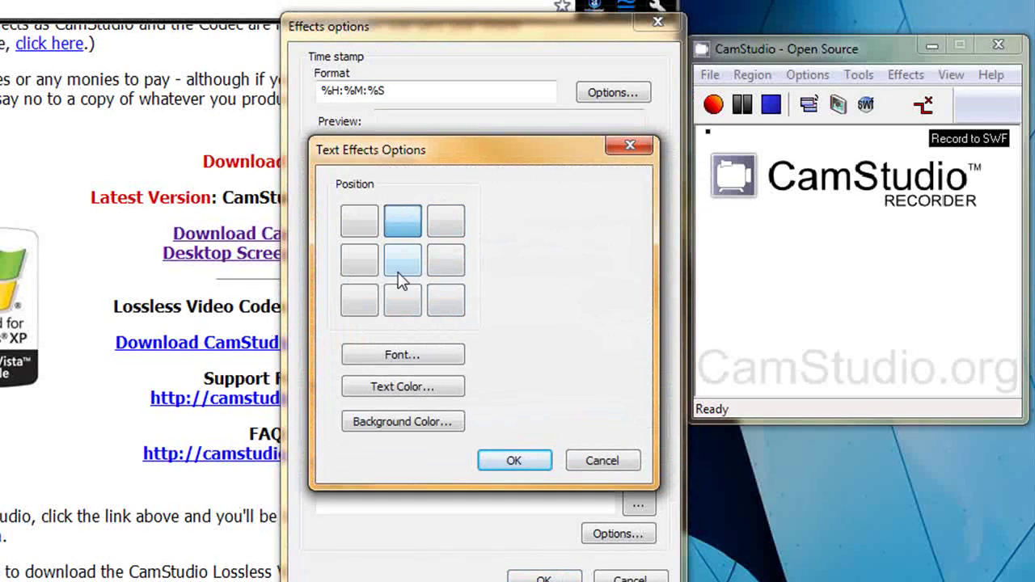
left_click(447, 303)
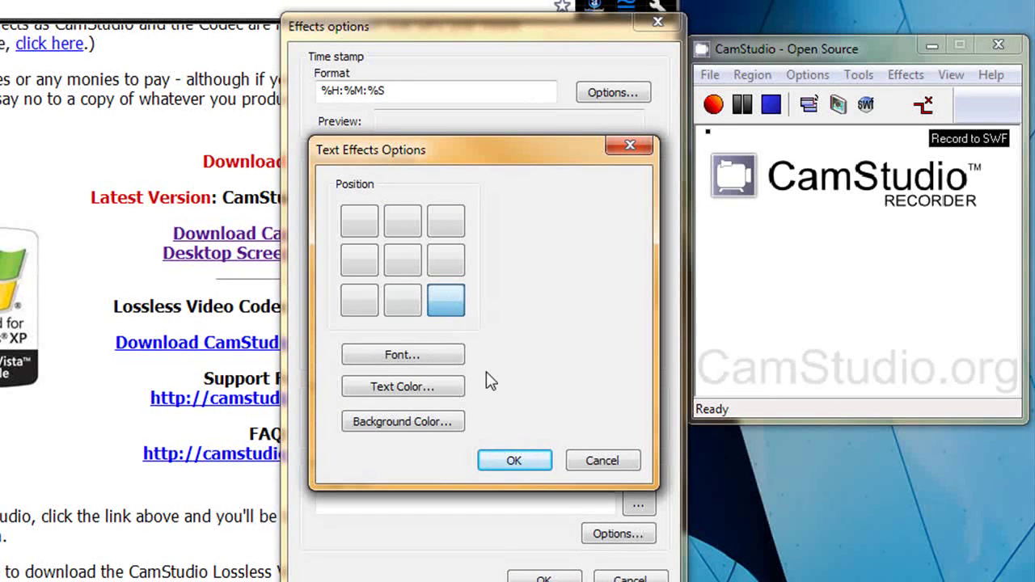
left_click(516, 461)
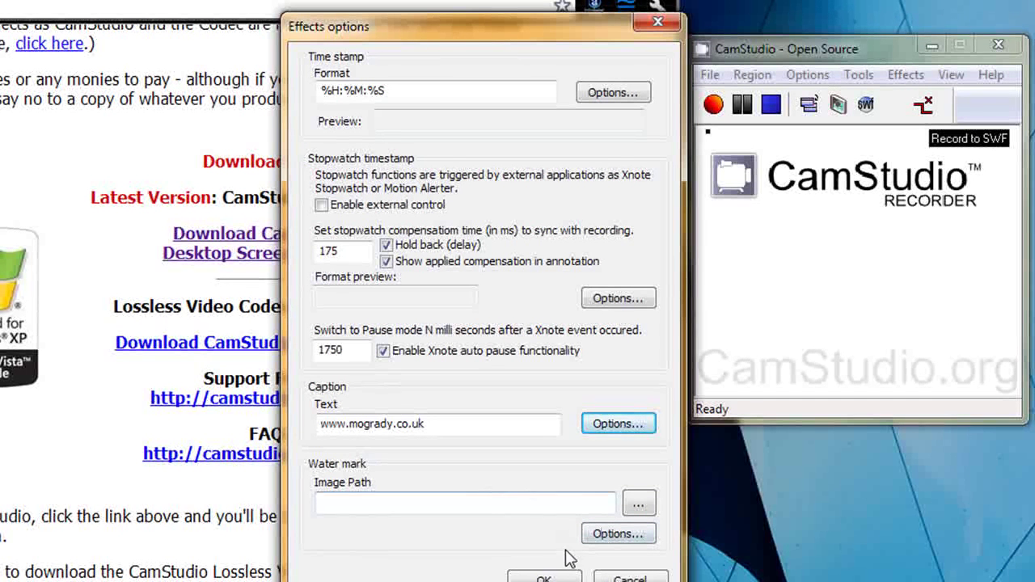
left_click(570, 579)
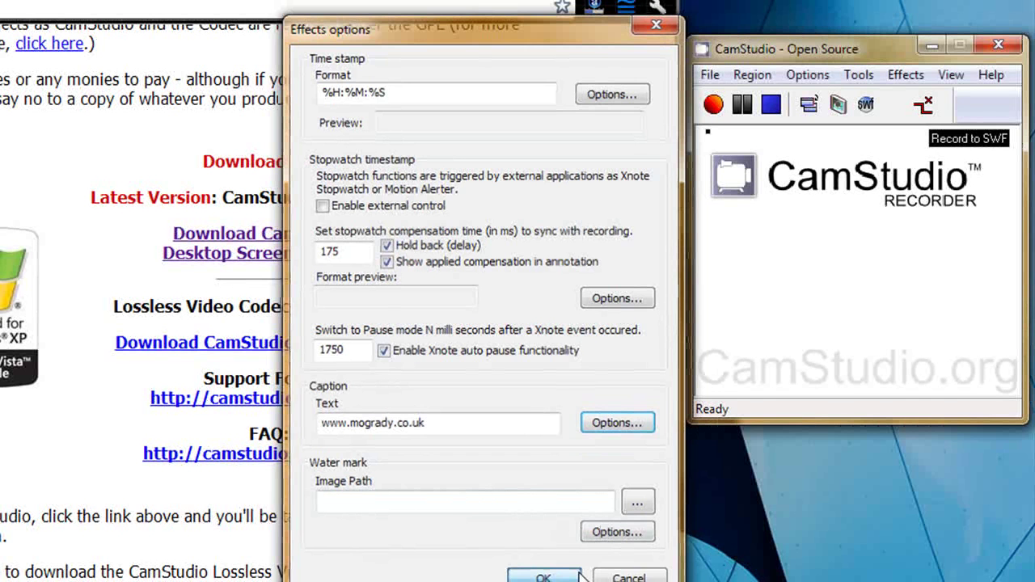
left_click(952, 75)
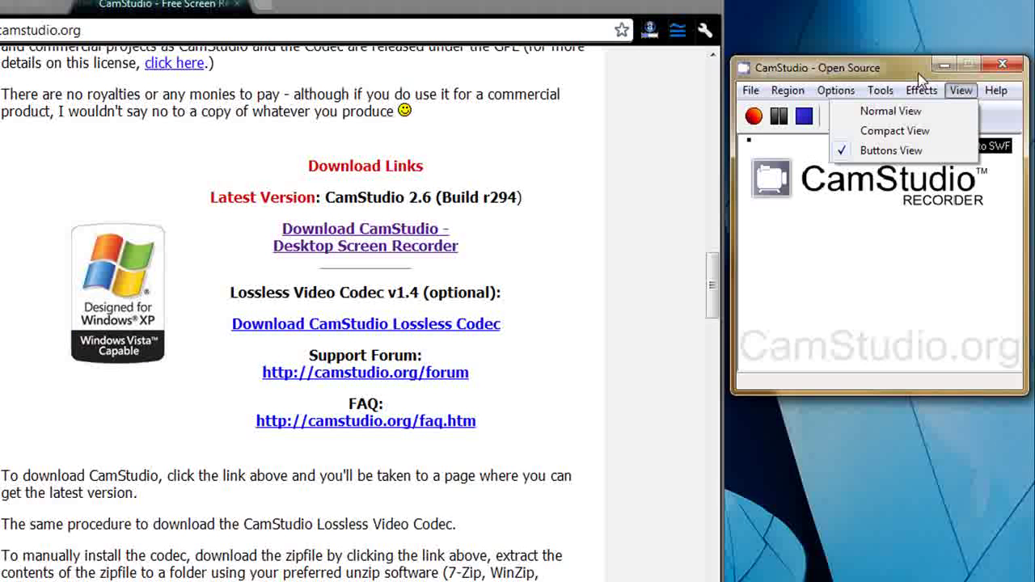
left_click(920, 78)
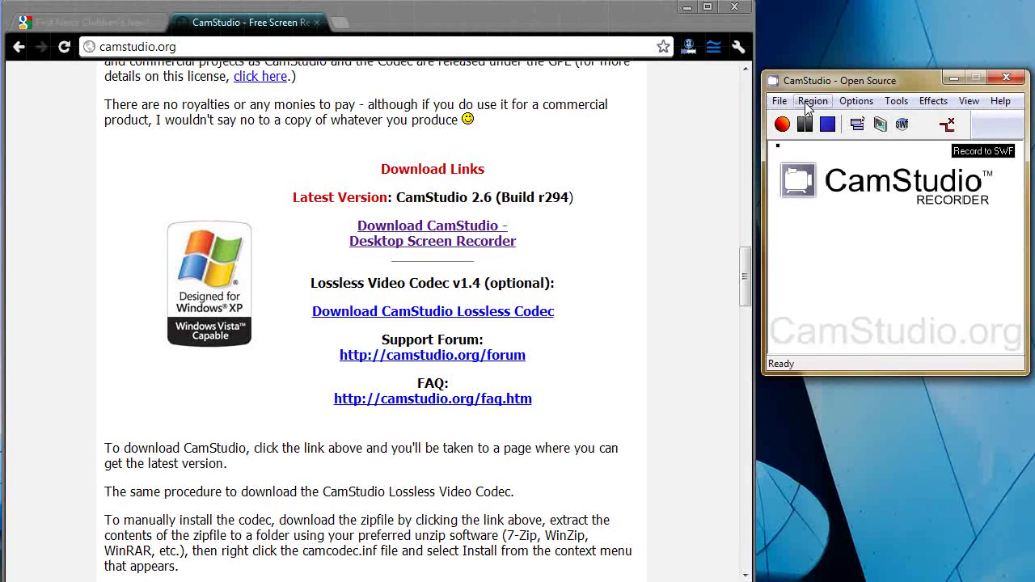
Step: Define a fixed recording region about 1270 × 707 pixels by outlining it on the screen, and apply it
left_click(811, 102)
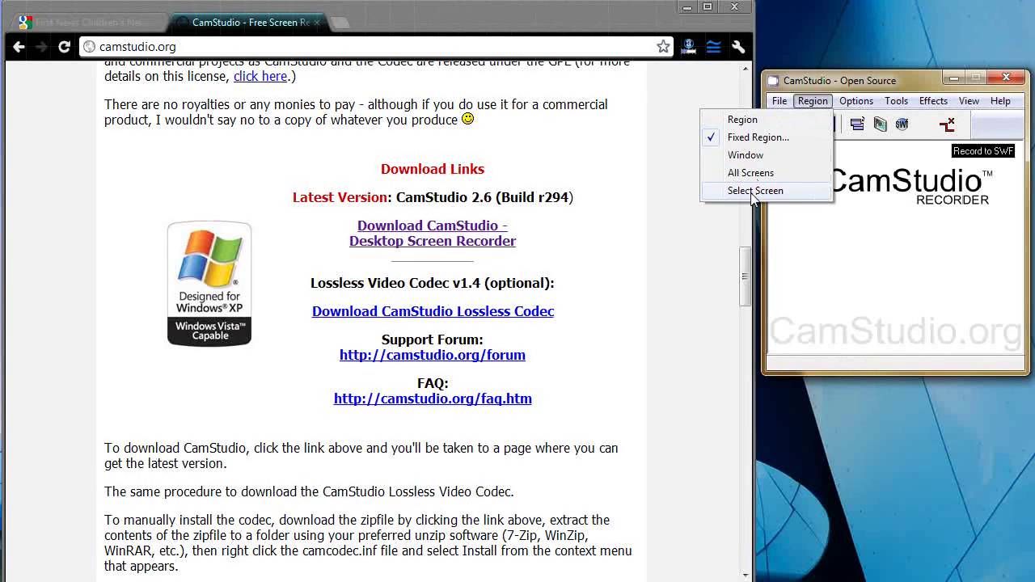
left_click(751, 145)
left_click_drag(845, 109, 613, 184)
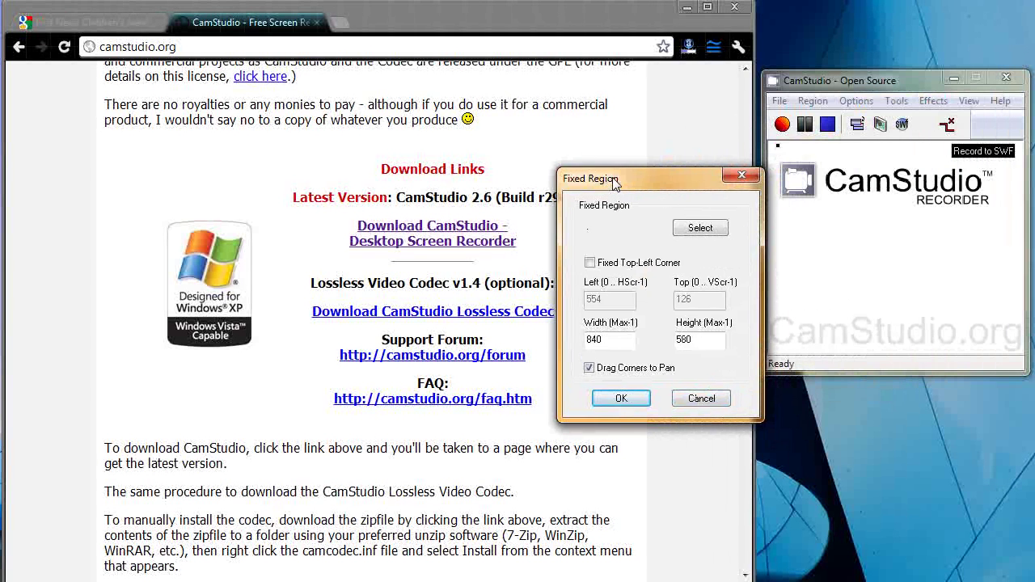
double_click(607, 341)
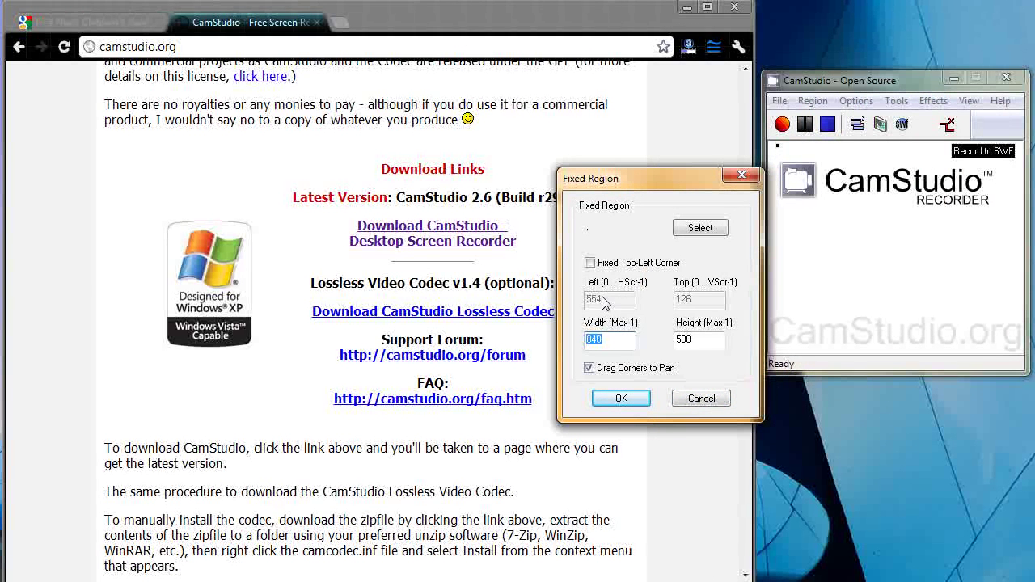
left_click(699, 228)
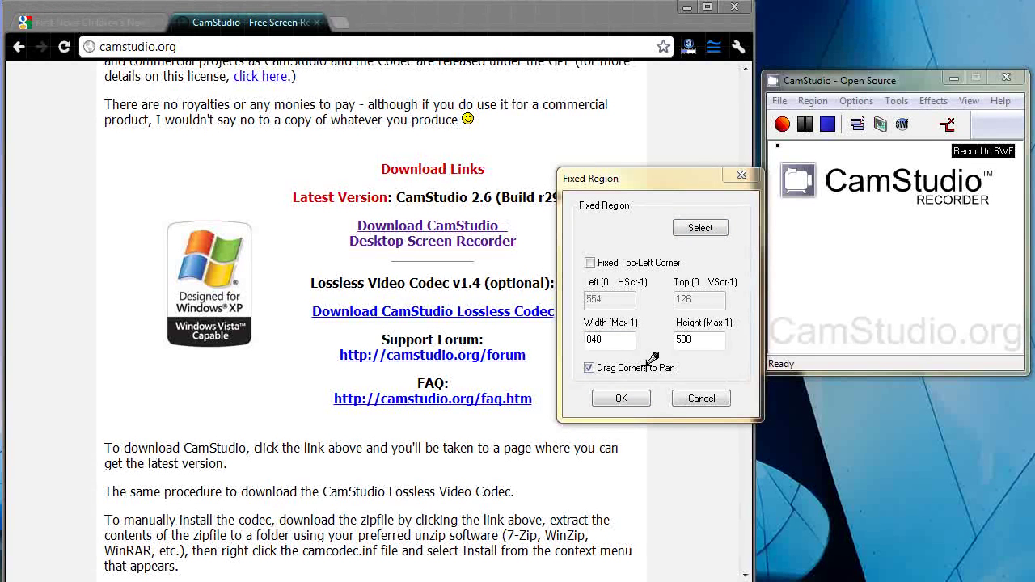
left_click_drag(758, 423, 1029, 575)
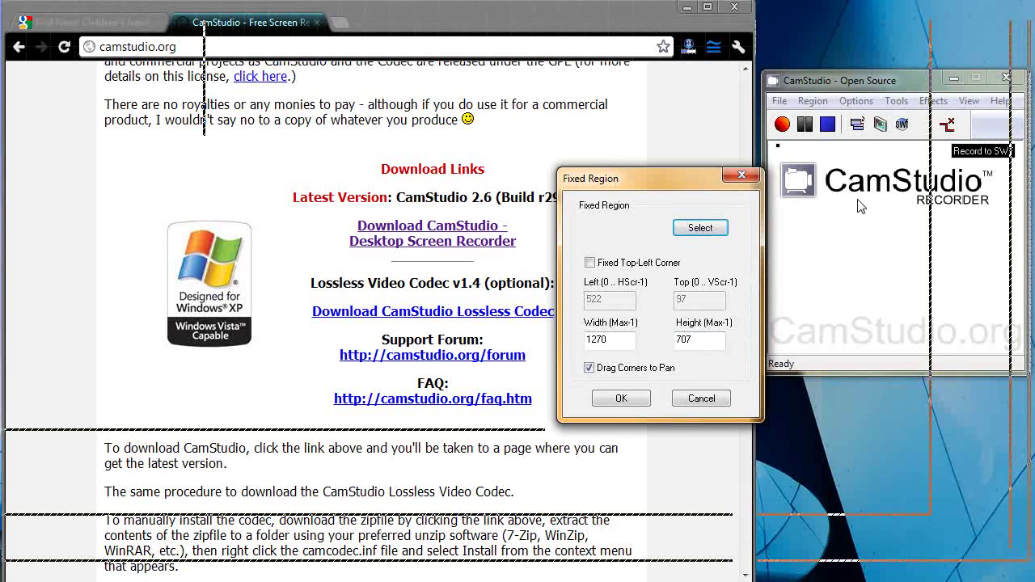
left_click(621, 398)
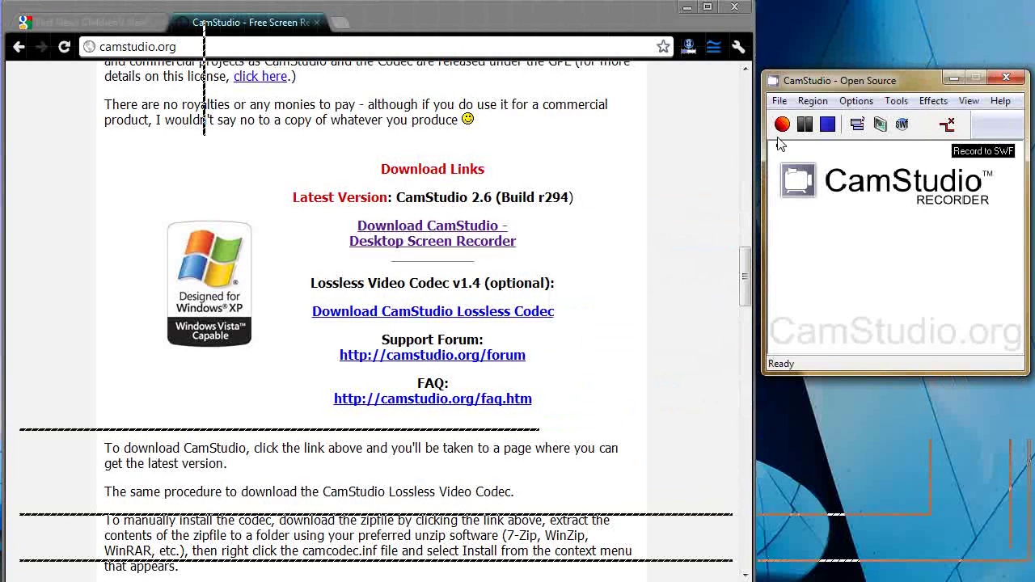
Step: Start a recording and browse from the CamStudio page to the red squirrel image results, opening one squirrel picture
left_click(783, 125)
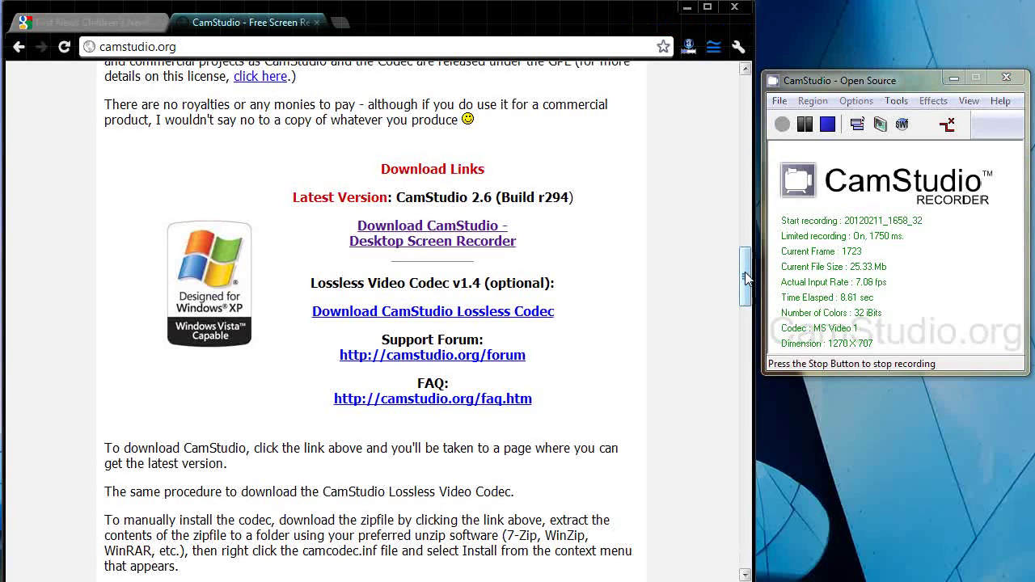
left_click_drag(745, 278, 746, 89)
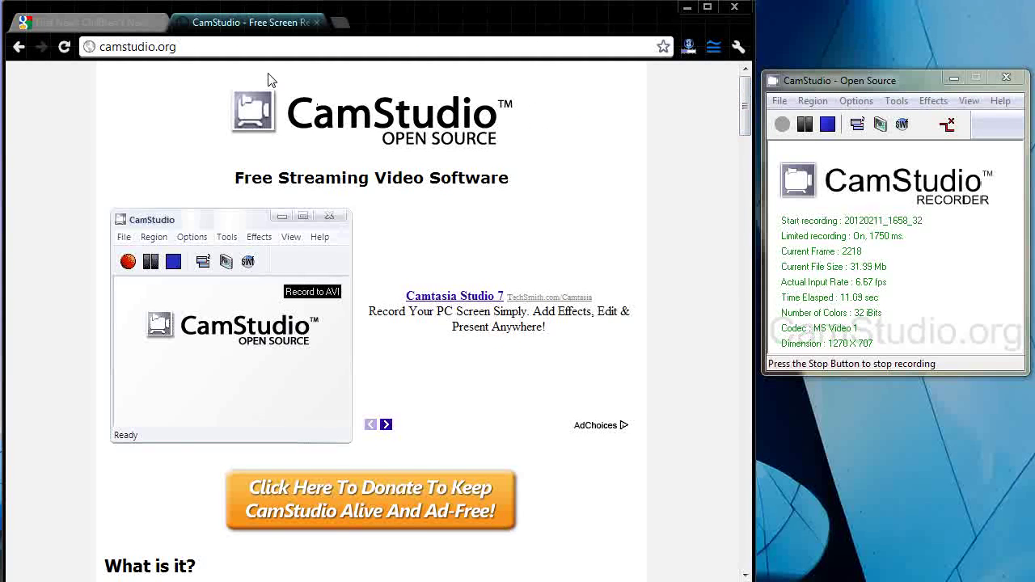
left_click(139, 27)
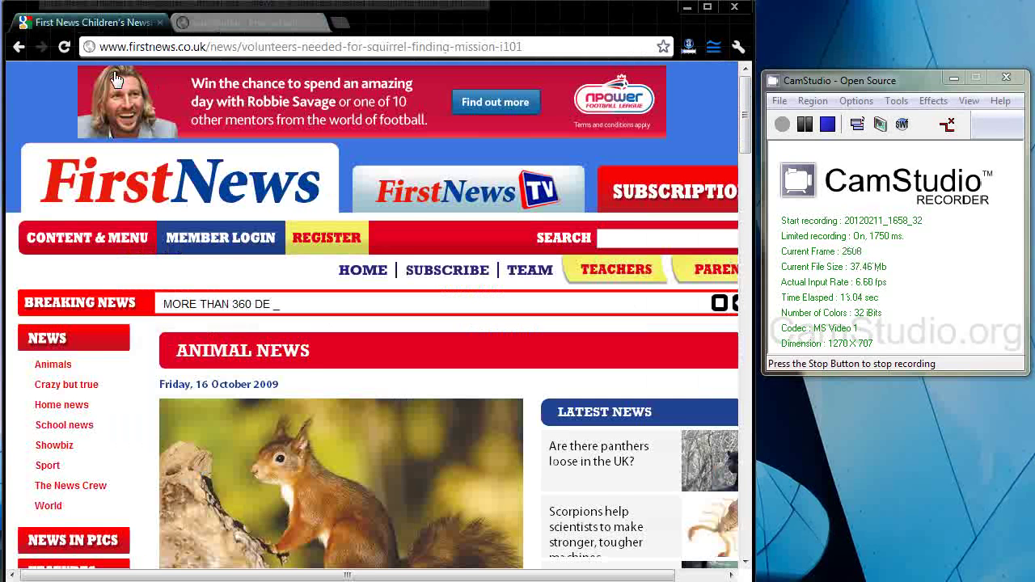
key("BackSpace")
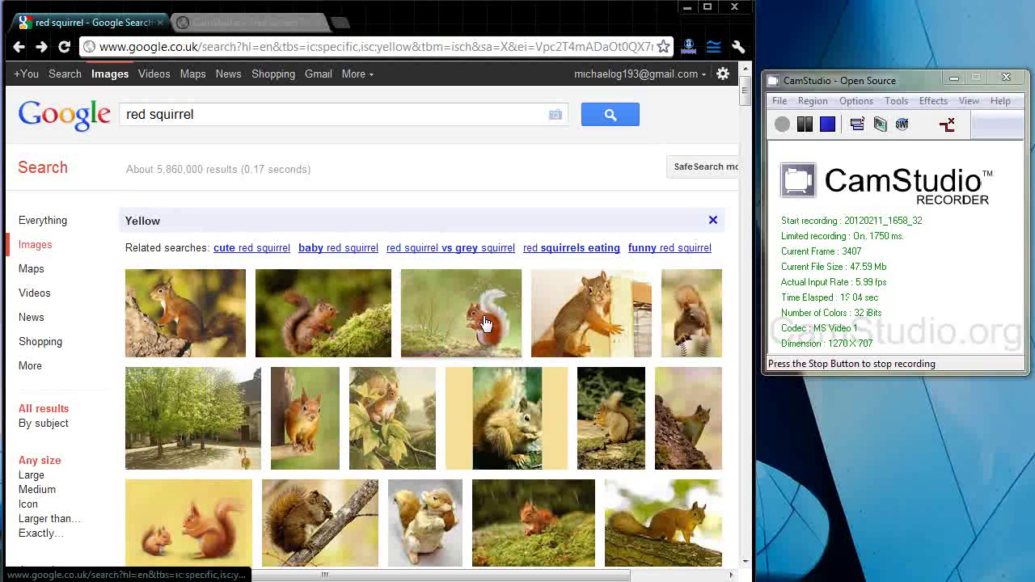
mouse_move(495, 368)
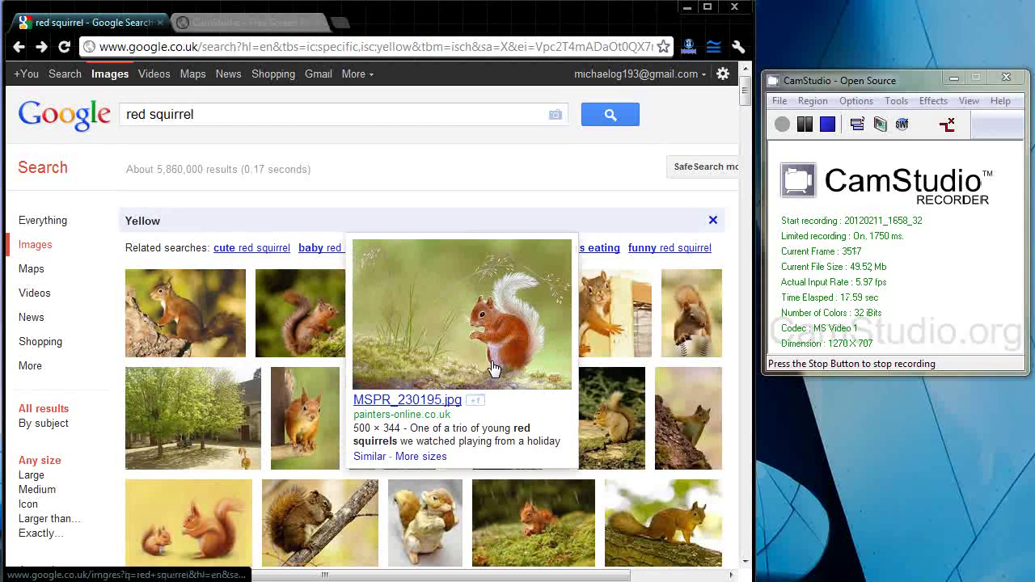
left_click(495, 368)
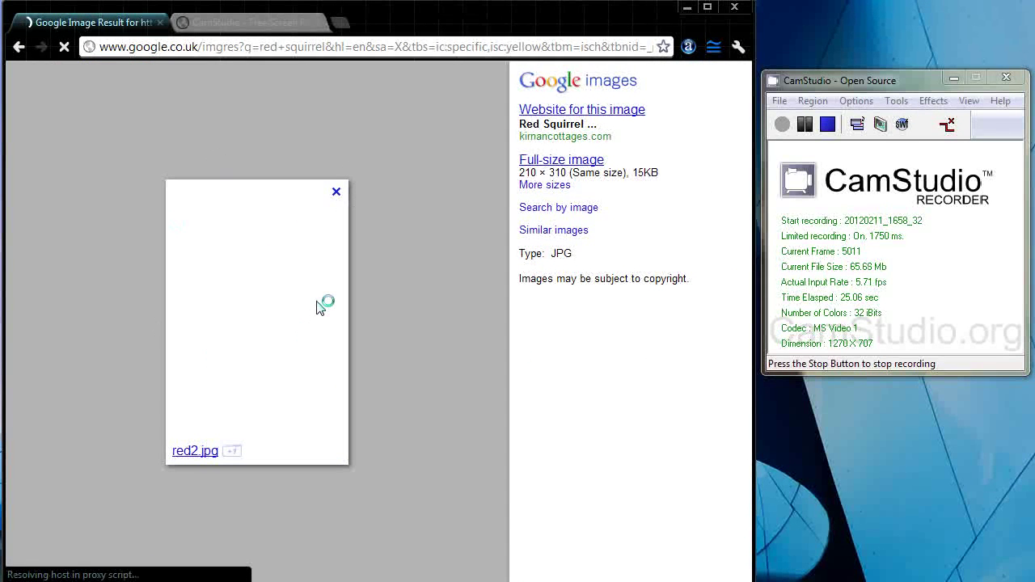
Step: Pause the recording, resume it on the CamStudio page, and stop it at the download links
left_click(804, 125)
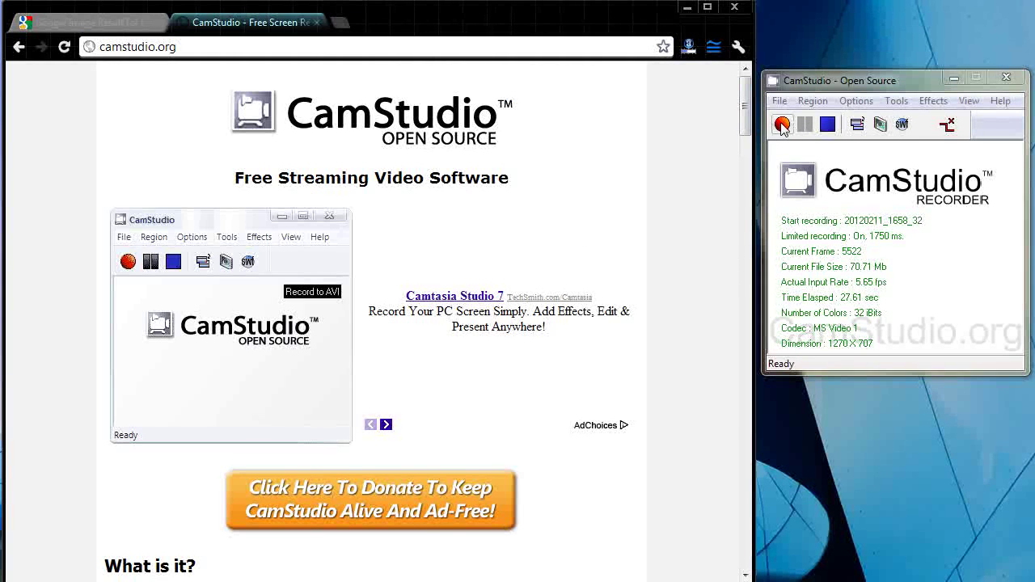
left_click(782, 125)
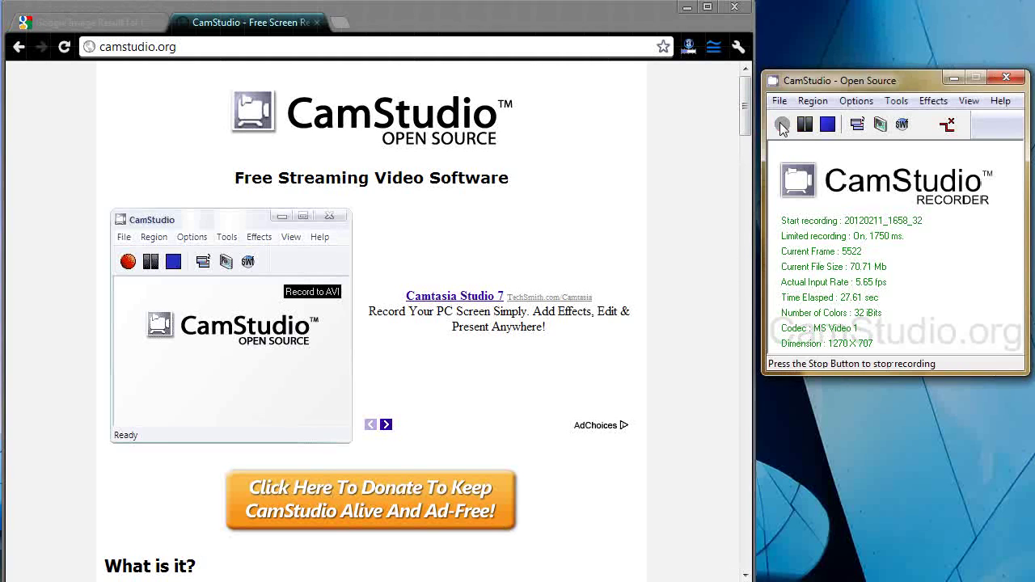
left_click_drag(745, 126, 734, 294)
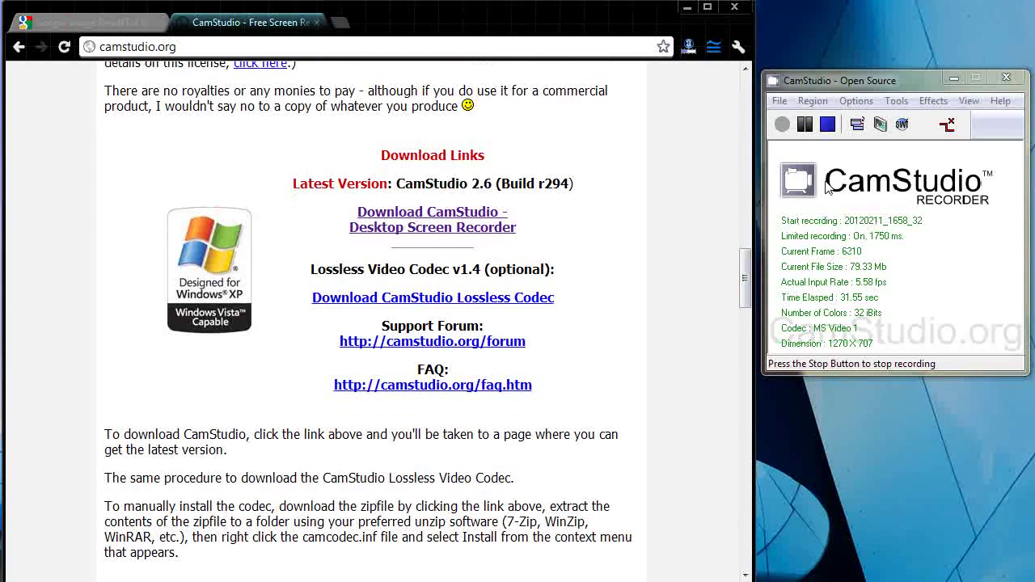
left_click(827, 124)
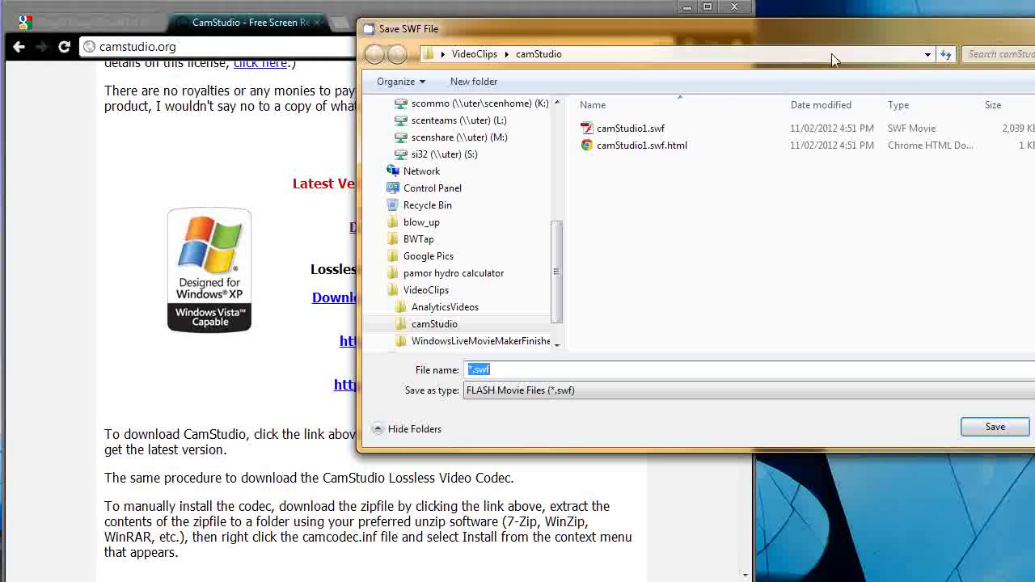
Step: Save the recording as camStudio1.swf in the camStudio folder, reusing the existing file's name
left_click_drag(831, 29, 575, 111)
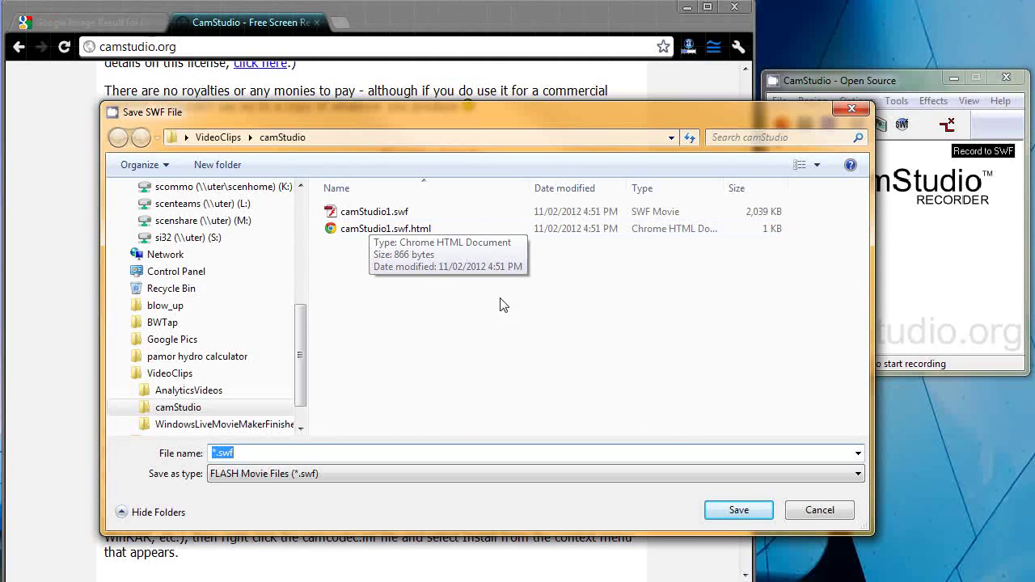
left_click(366, 214)
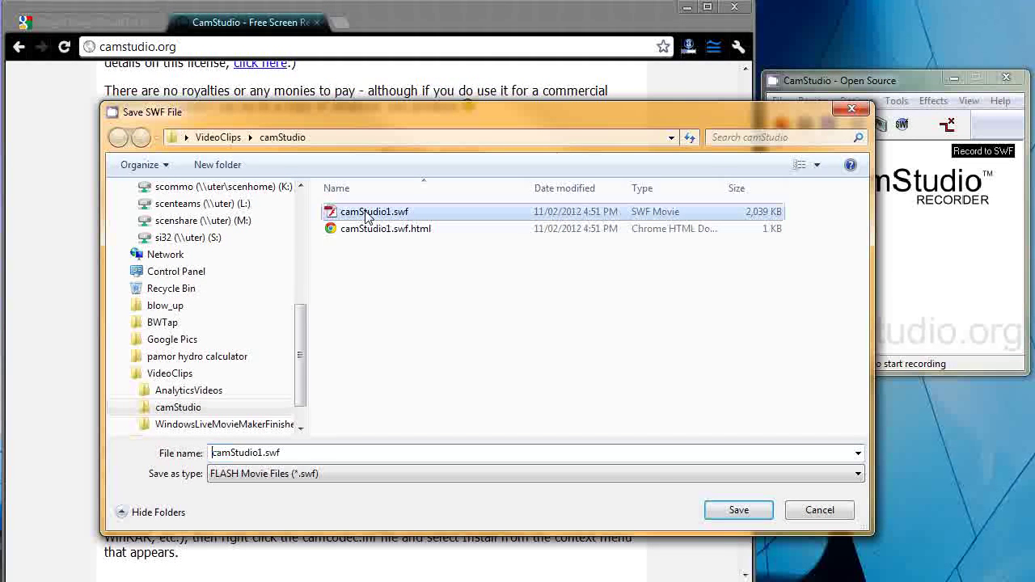
left_click(736, 512)
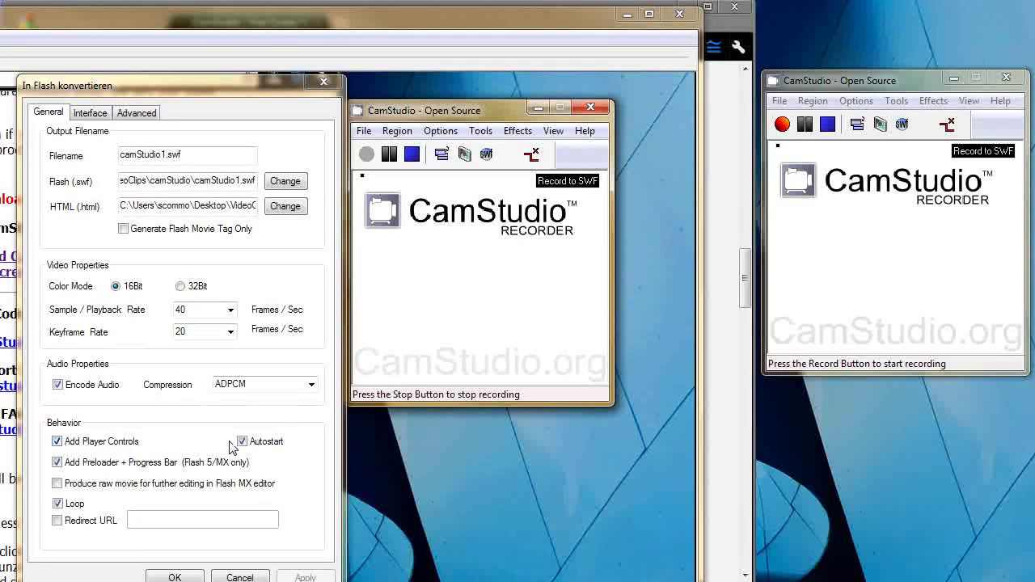
Step: Convert the recording to Flash with 32Bit color mode and looping on, checking the preloader and border settings first
left_click(58, 504)
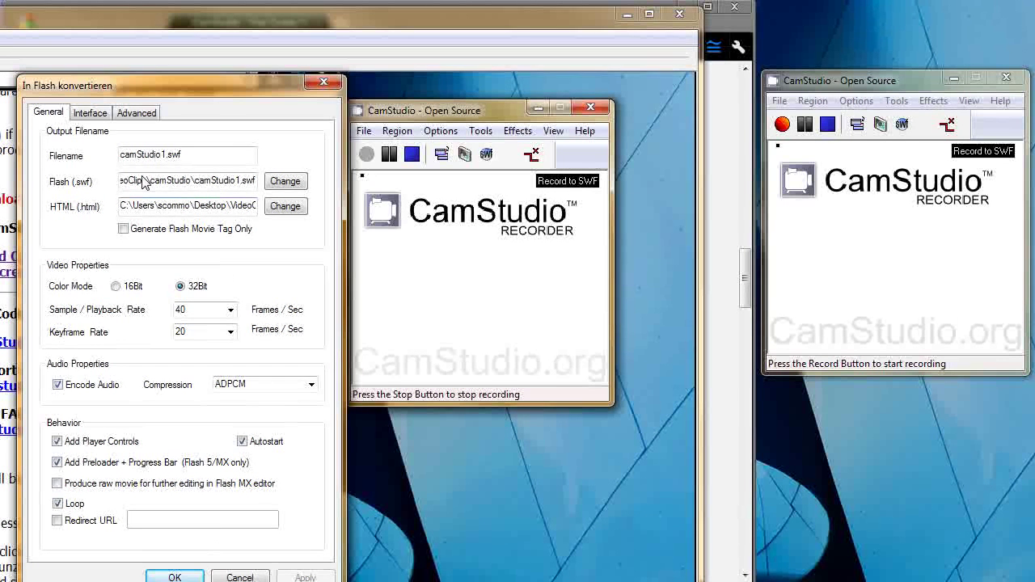
left_click(93, 116)
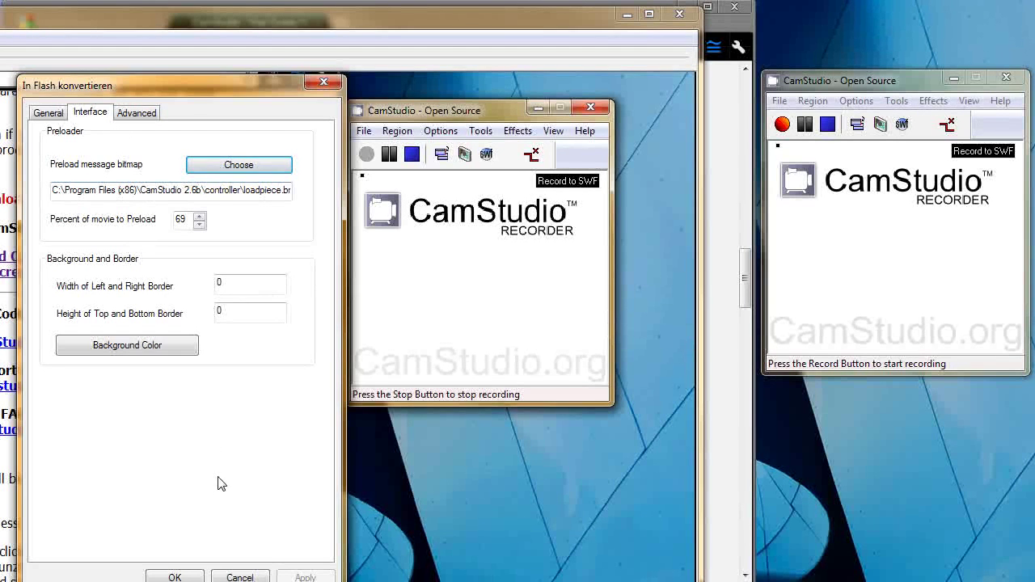
left_click(174, 577)
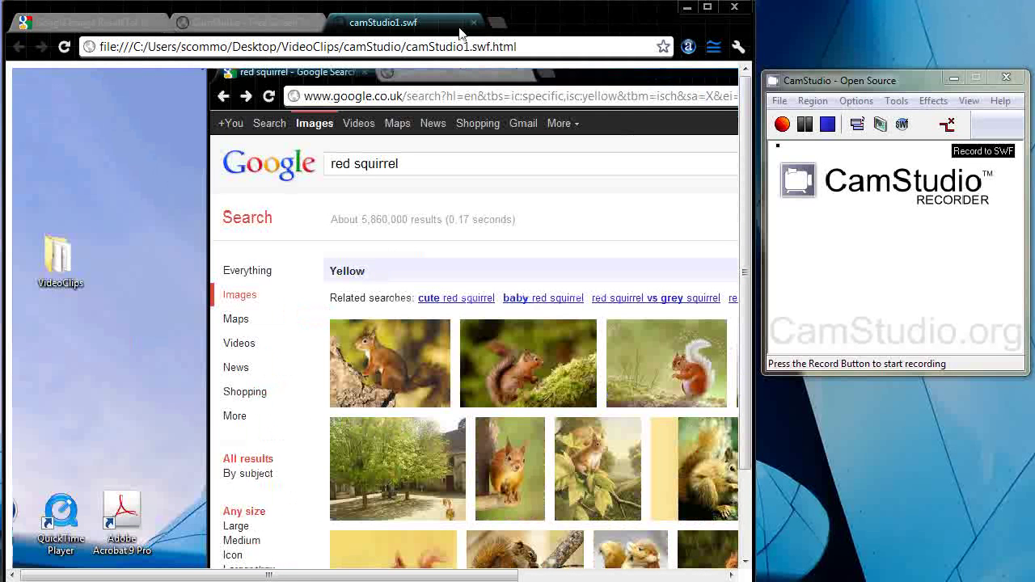
Step: Close the camStudio1.swf playback and play camStudio1.avi from the camStudio folder, minimizing the folder window when done
left_click(473, 23)
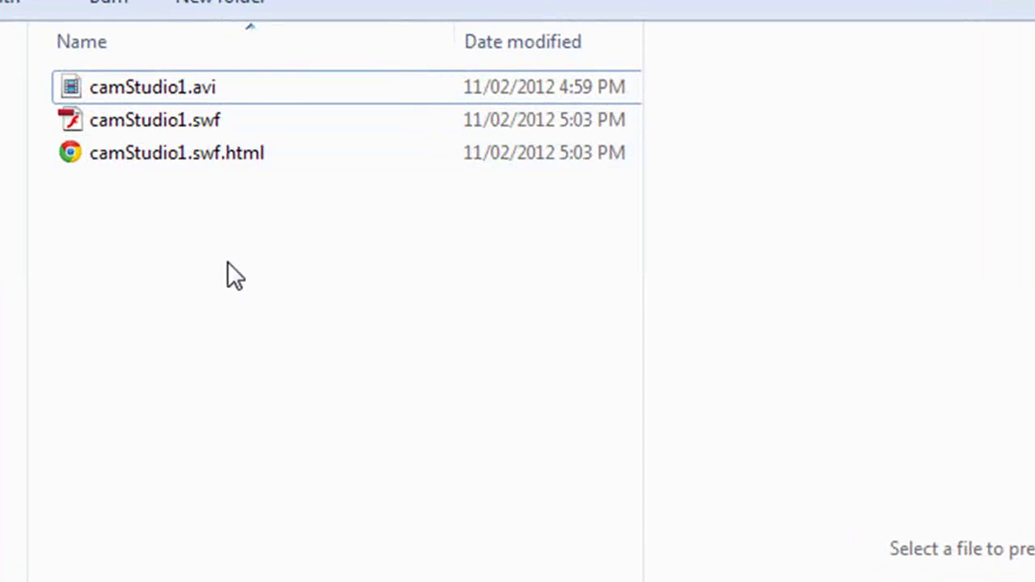
double_click(71, 88)
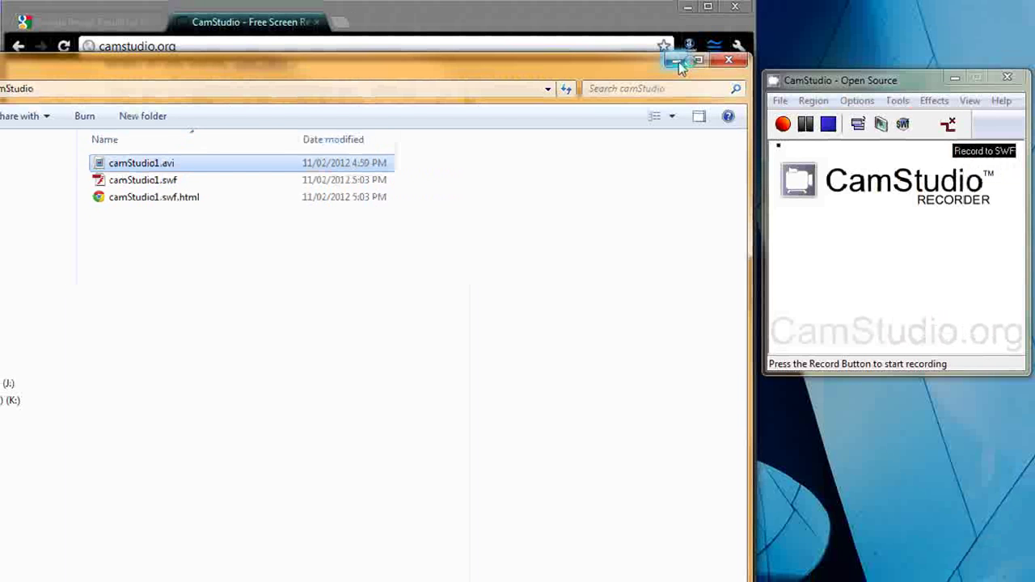
left_click(678, 62)
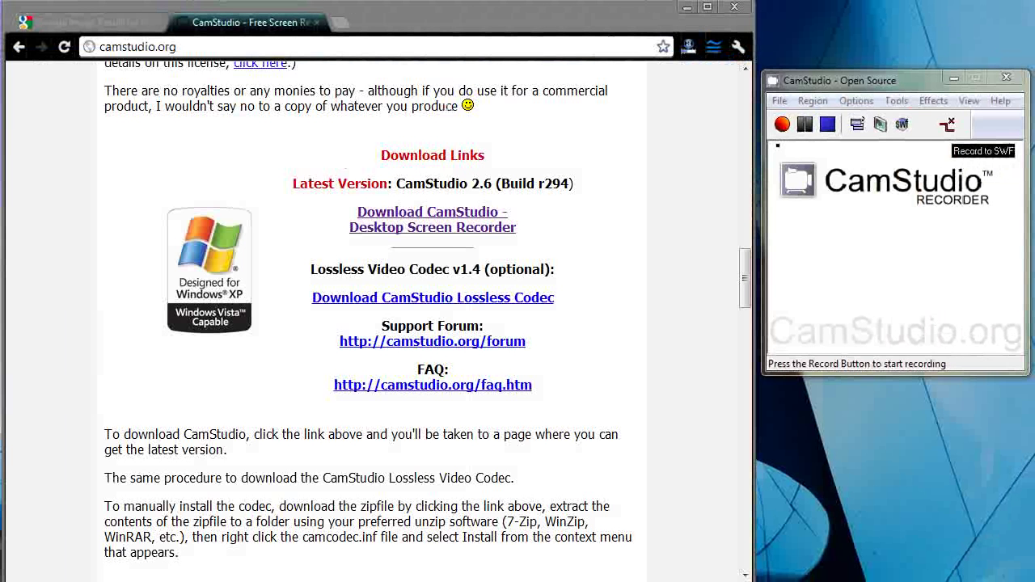